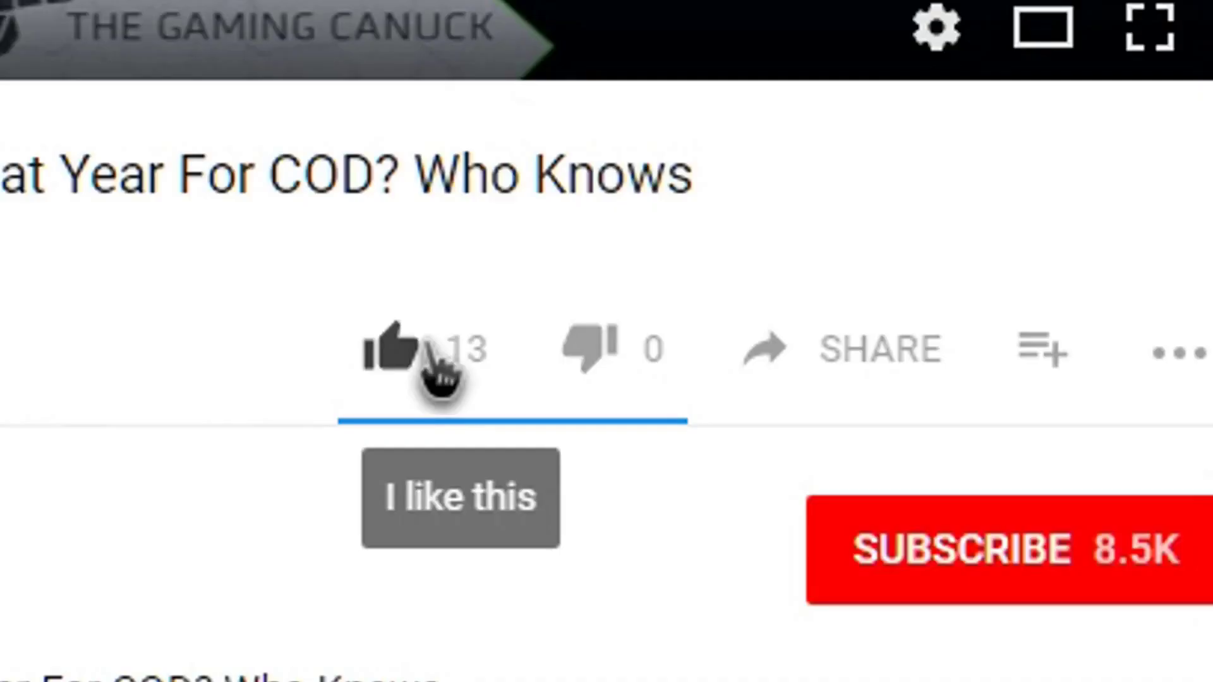
# Start a comment on the YouTube video that reads 'what'
pyautogui.click(440, 373)
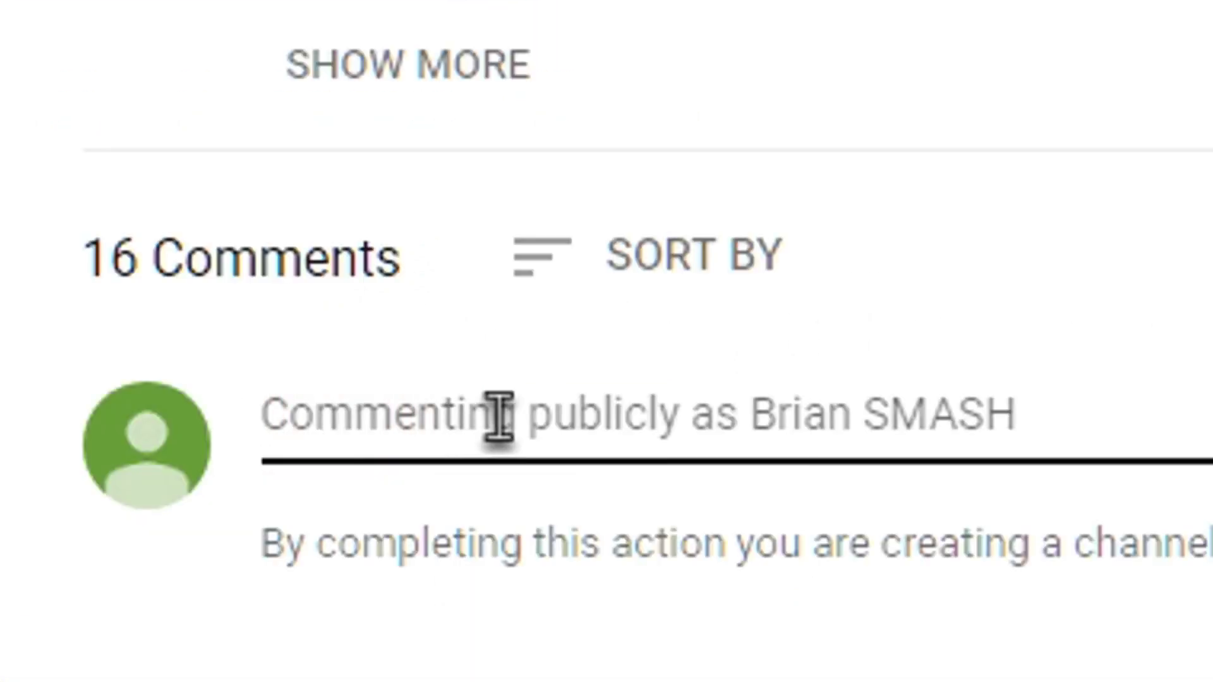
pyautogui.write('what')
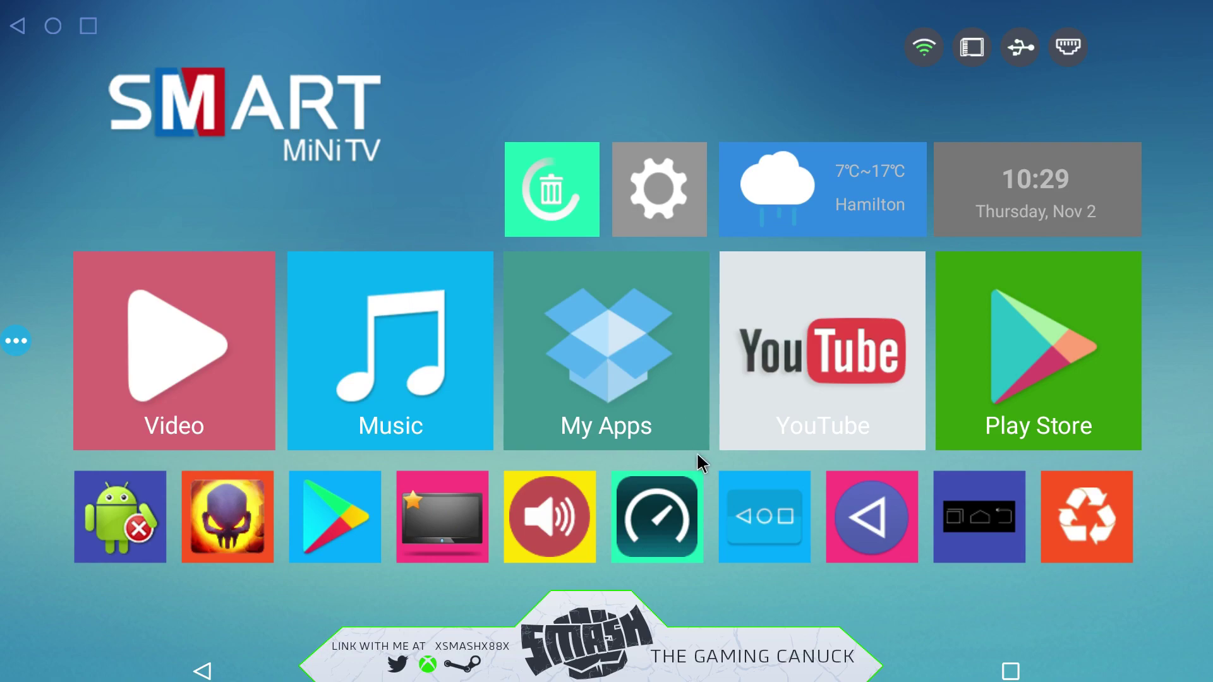
pyautogui.click(669, 173)
pyautogui.click(951, 468)
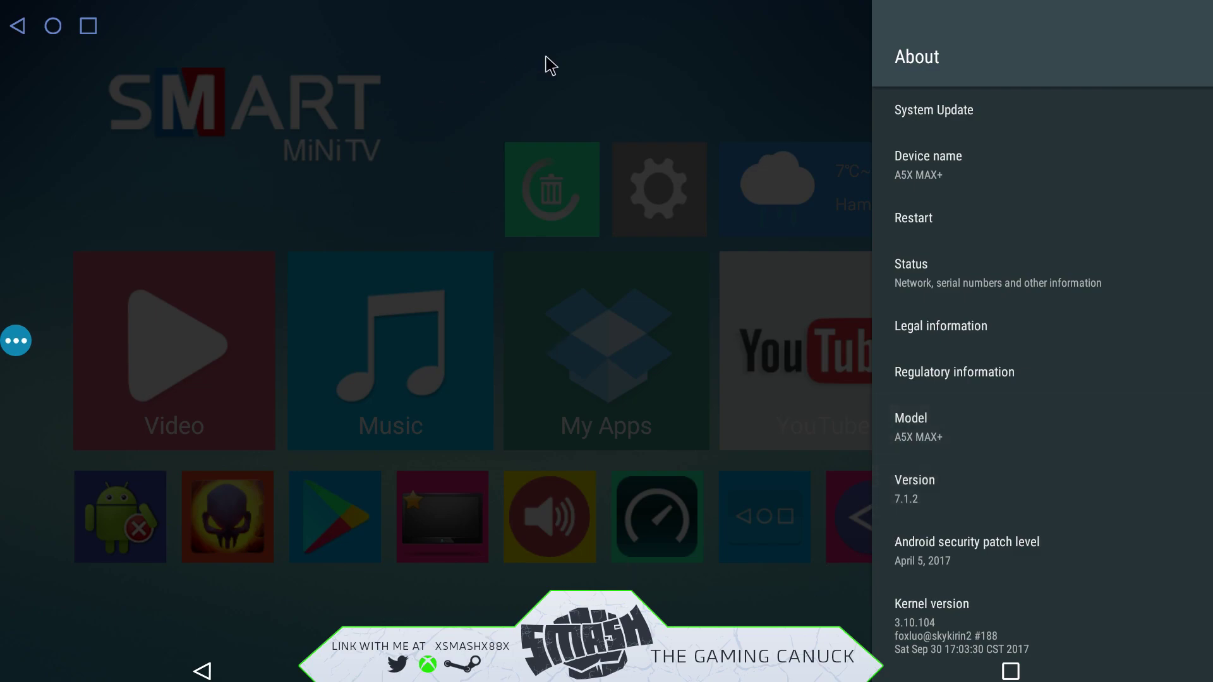
pyautogui.press('Escape')
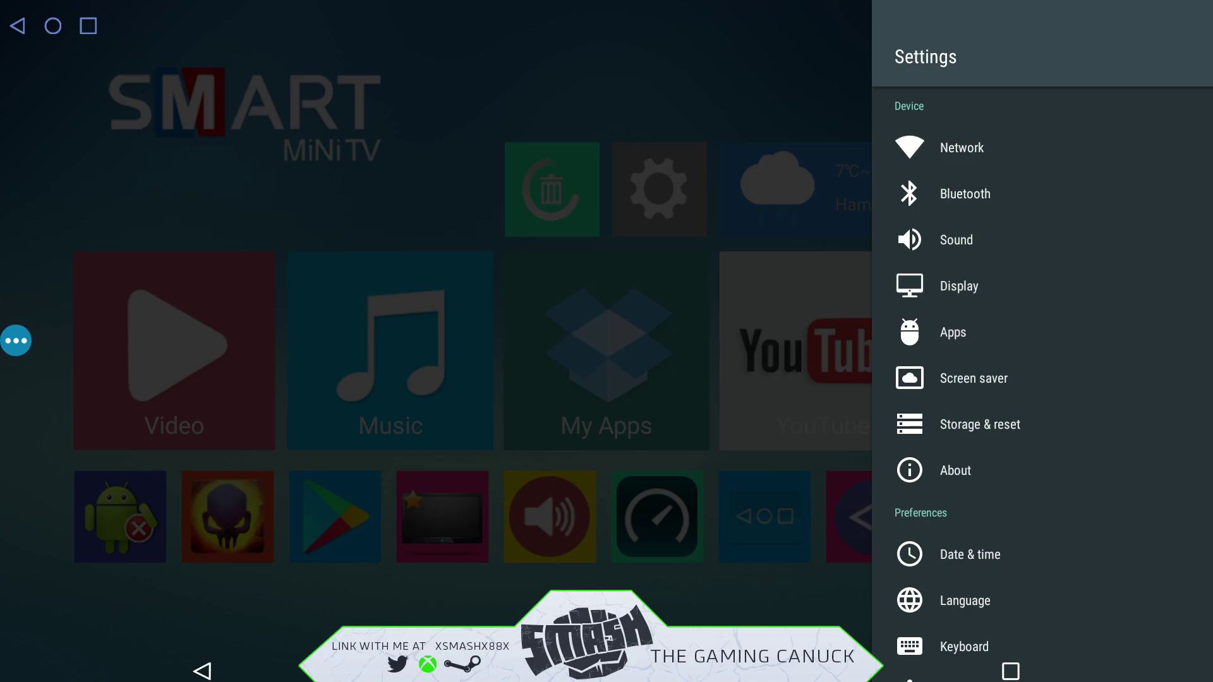
pyautogui.press('Escape')
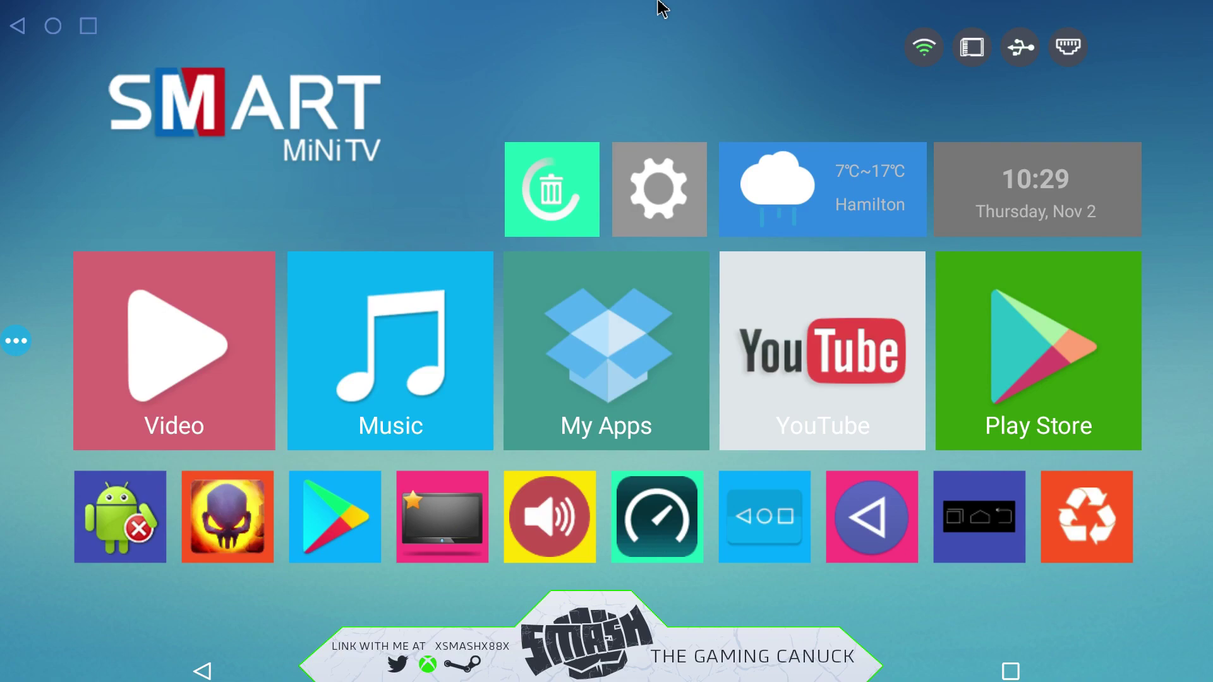
# Expand the volume sliders, drag the floating nav bar to top centre, and expand its edge menu
pyautogui.press('XF86AudioRaiseVolume')
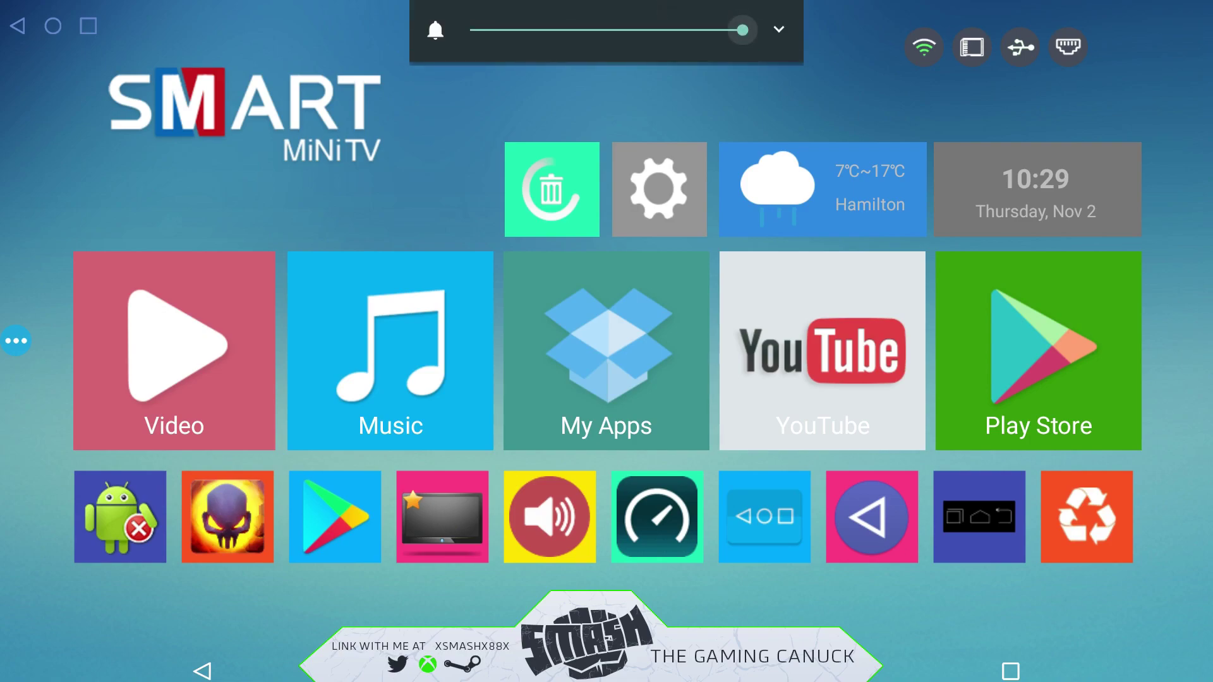
pyautogui.click(778, 30)
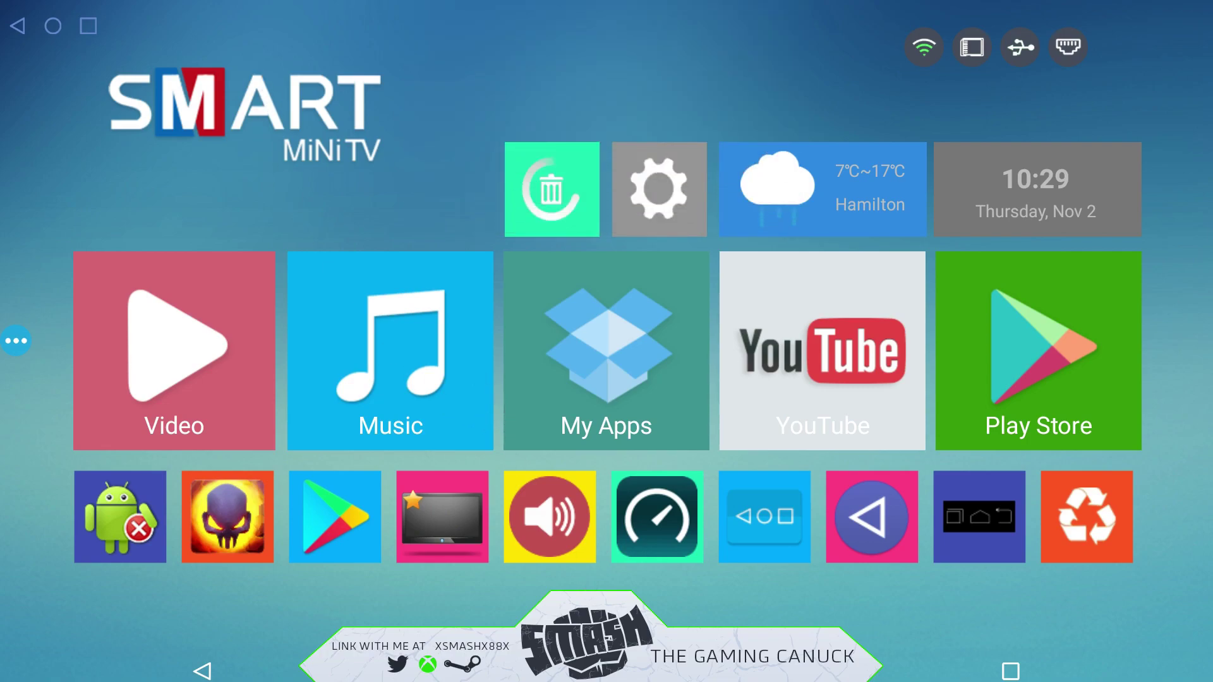
pyautogui.moveTo(47, 27); pyautogui.dragTo(554, 37)
pyautogui.click(15, 341)
# Launch Back Button from My Apps, nudge the bar right, and switch orientation Vertical then Horizontal
pyautogui.click(595, 371)
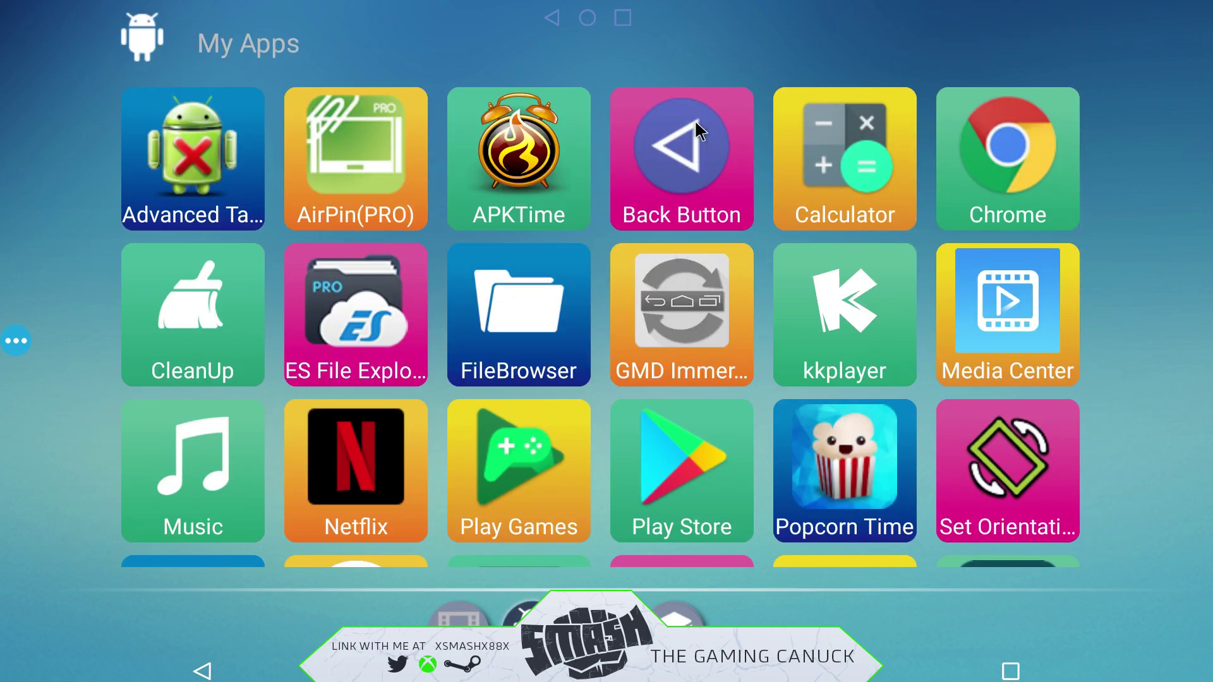
pyautogui.click(686, 163)
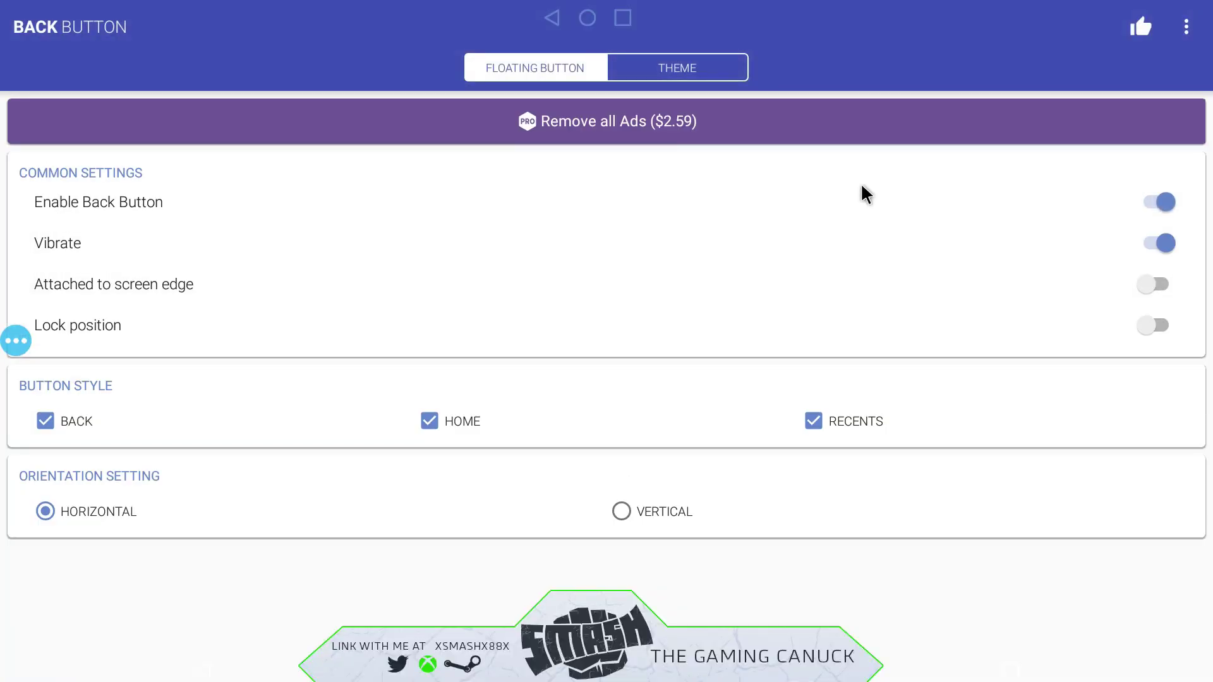
pyautogui.moveTo(586, 18)
pyautogui.mouseDown()
pyautogui.moveTo(529, 22)
pyautogui.moveTo(607, 19)
pyautogui.mouseUp()
pyautogui.click(623, 512)
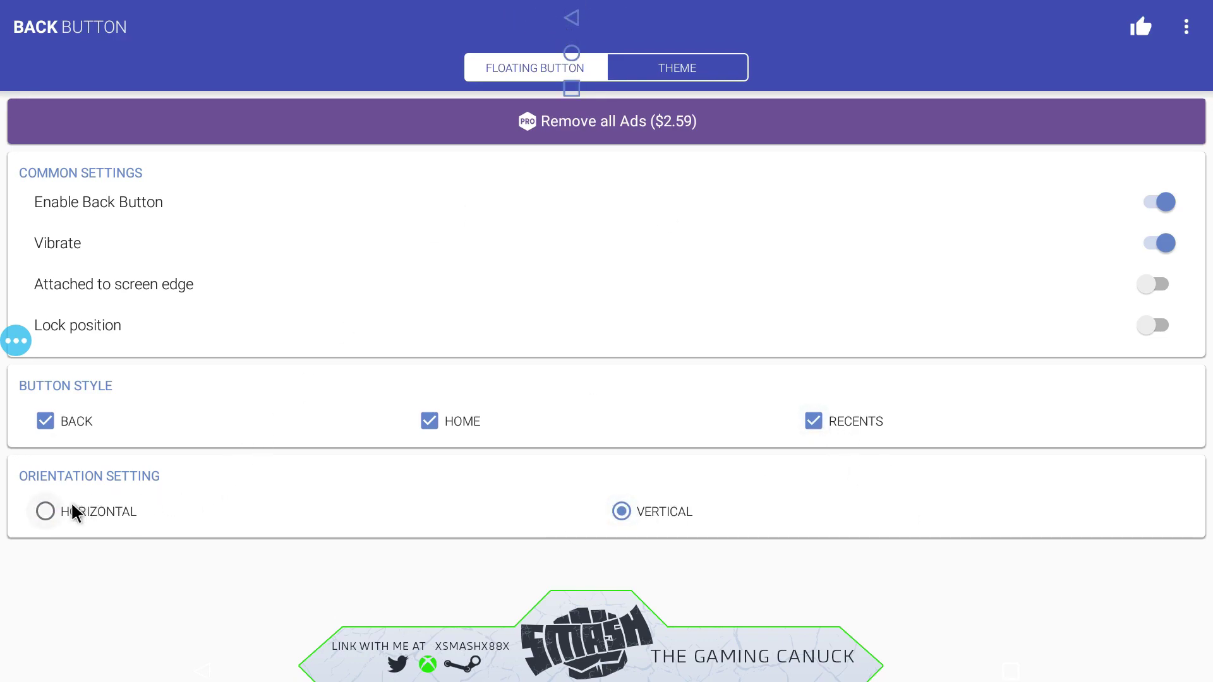
pyautogui.click(46, 512)
# On the Theme tab, resize the buttons, reduce the margin, and reposition the bar near top right
pyautogui.click(611, 79)
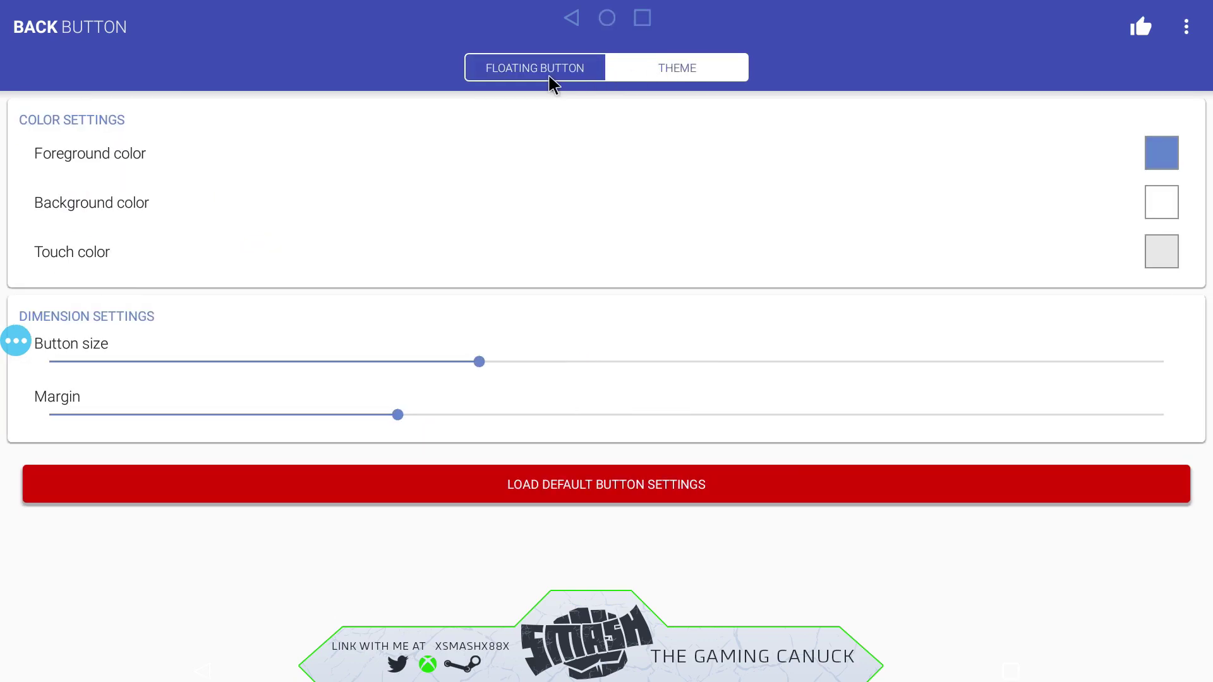
pyautogui.moveTo(480, 360); pyautogui.dragTo(320, 362)
pyautogui.moveTo(411, 417); pyautogui.dragTo(217, 415)
pyautogui.moveTo(322, 363); pyautogui.dragTo(466, 363)
pyautogui.moveTo(619, 25)
pyautogui.mouseDown()
pyautogui.moveTo(772, 8)
pyautogui.moveTo(596, 9)
pyautogui.moveTo(615, 14)
pyautogui.mouseUp()
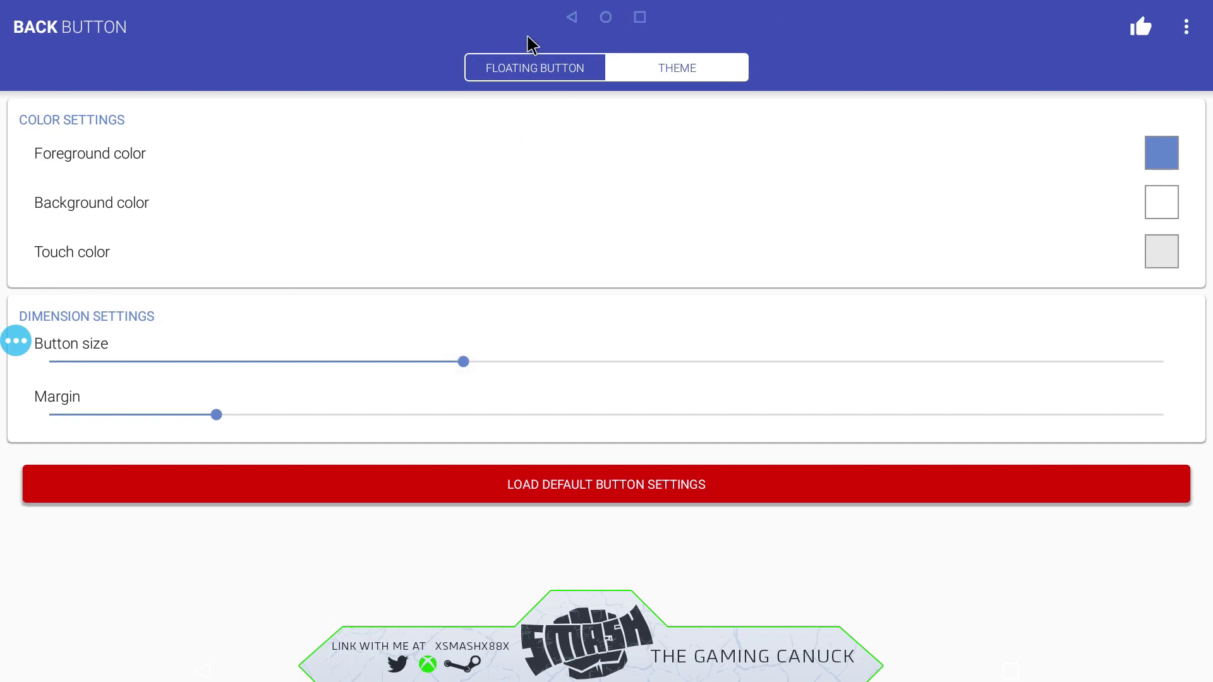
pyautogui.click(518, 71)
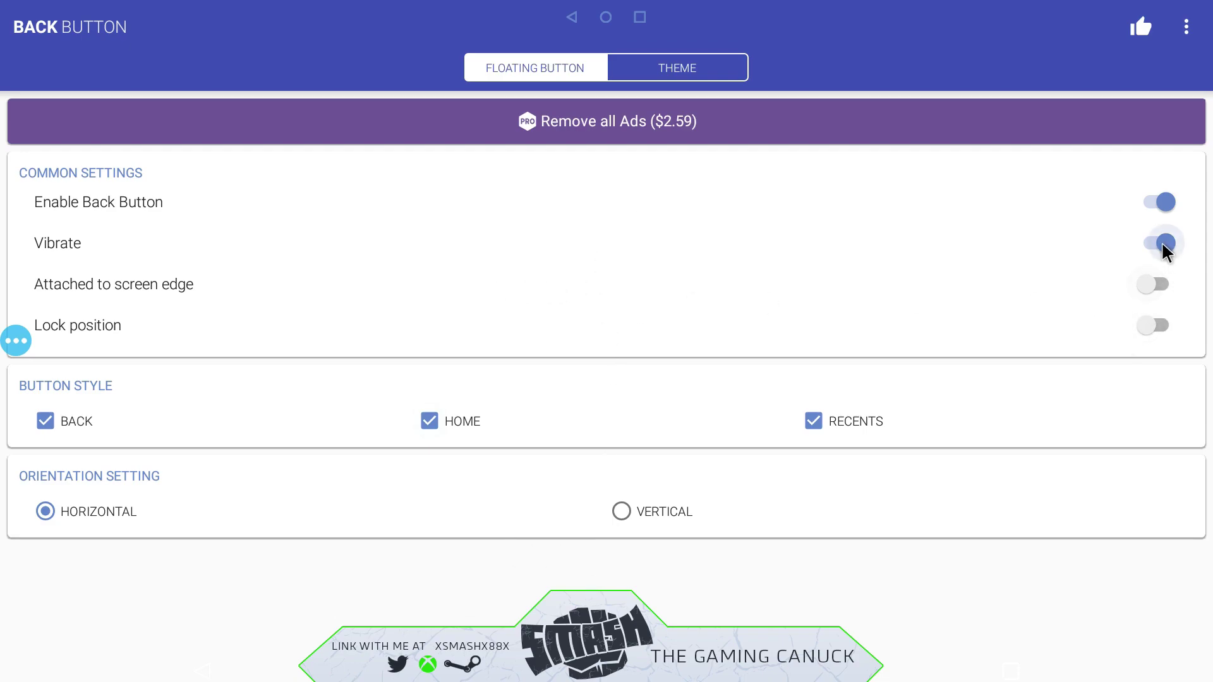
# Toggle the Enable and Vibrate settings off and back on
pyautogui.click(1158, 206)
pyautogui.click(1159, 202)
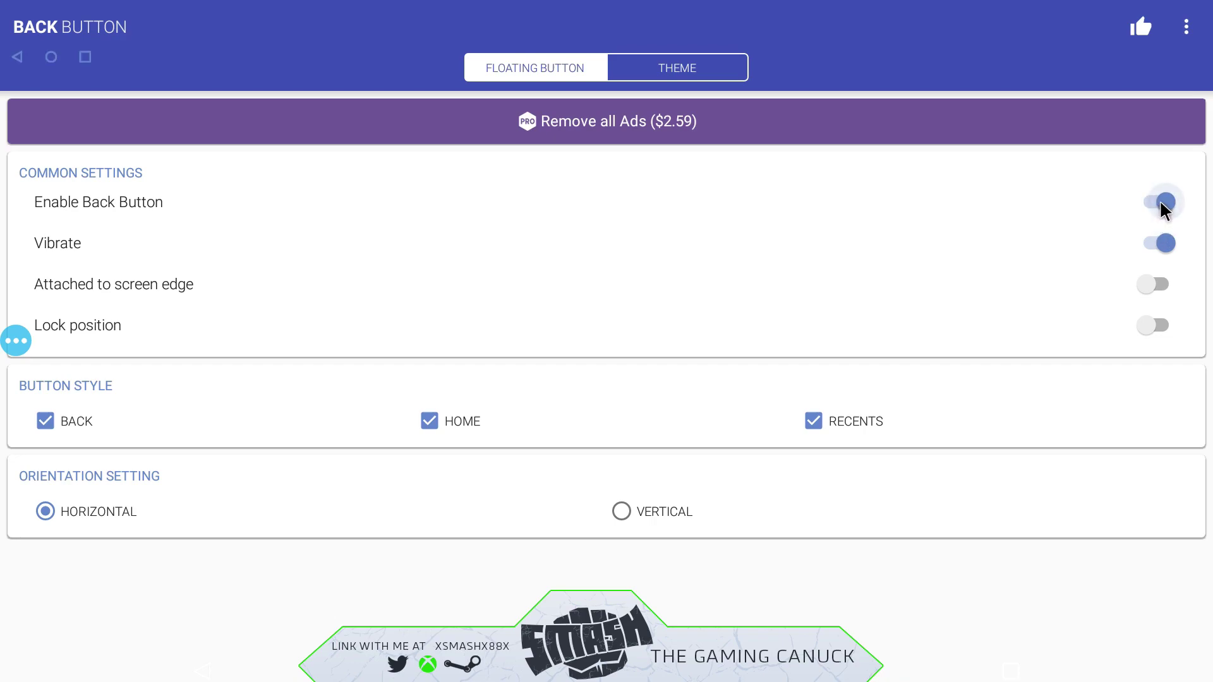
pyautogui.click(1164, 243)
pyautogui.click(1165, 243)
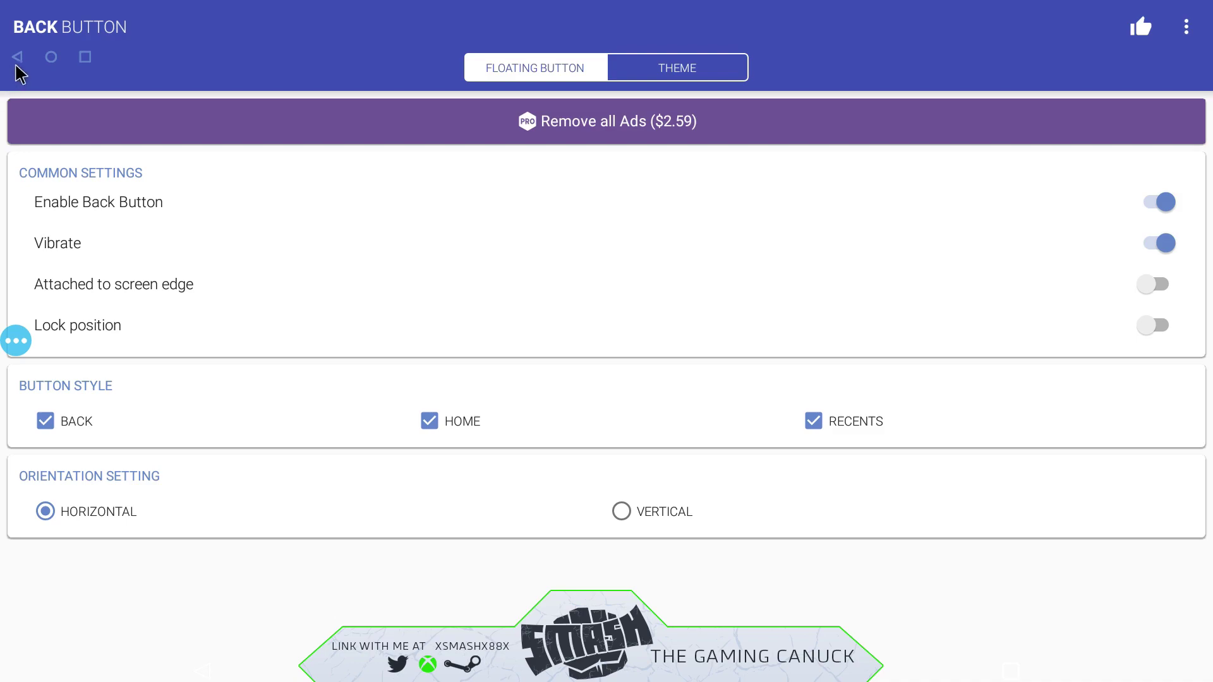
# Toggle Attached to screen edge on and off, centre the bar at top, then show recent apps
pyautogui.moveTo(46, 59); pyautogui.dragTo(617, 1)
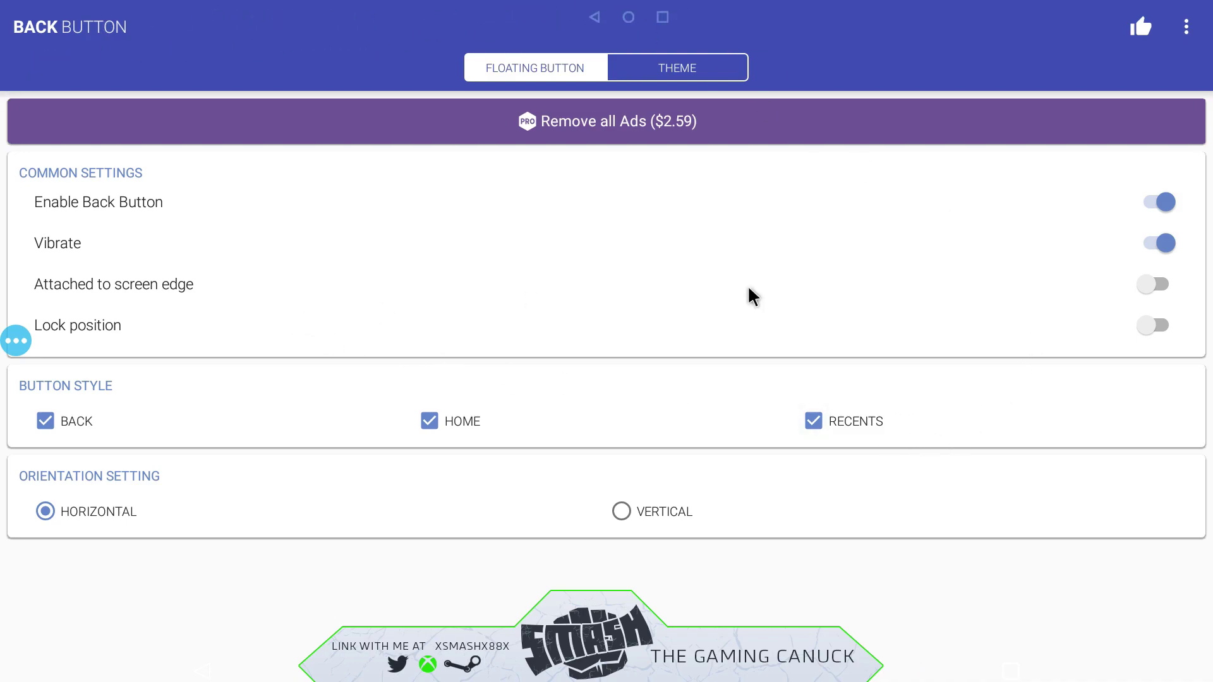
pyautogui.click(1156, 284)
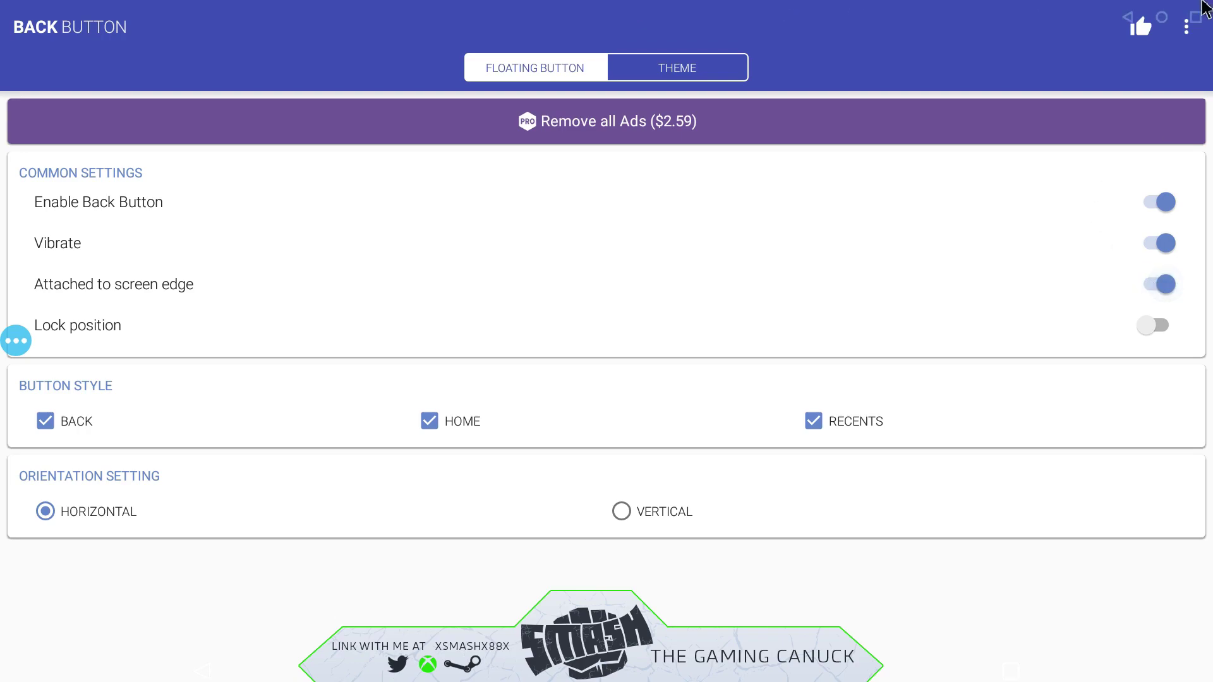
pyautogui.click(1066, 283)
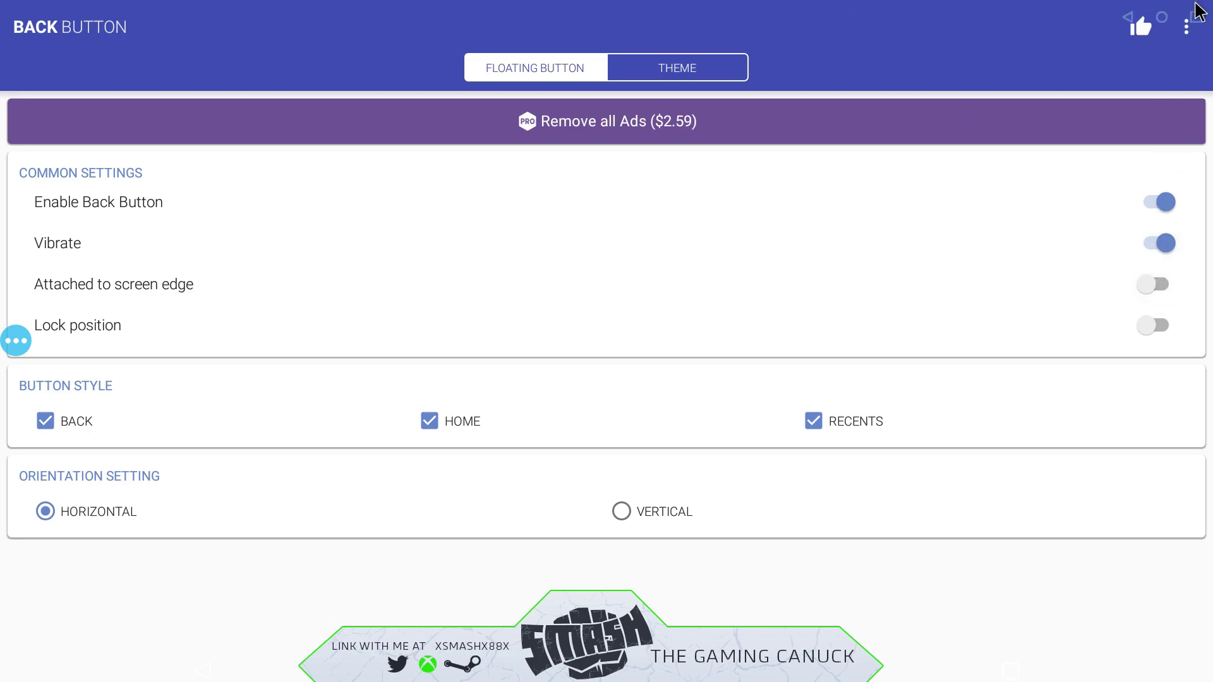
pyautogui.moveTo(986, 35); pyautogui.dragTo(616, 13)
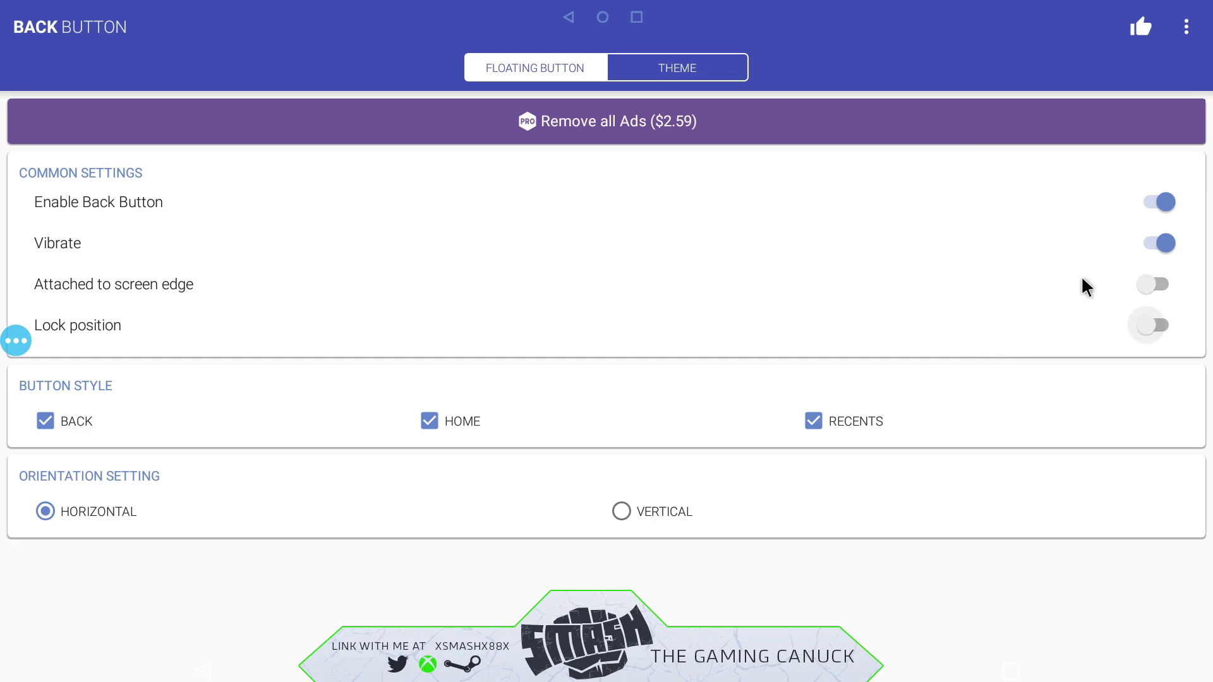
pyautogui.click(637, 17)
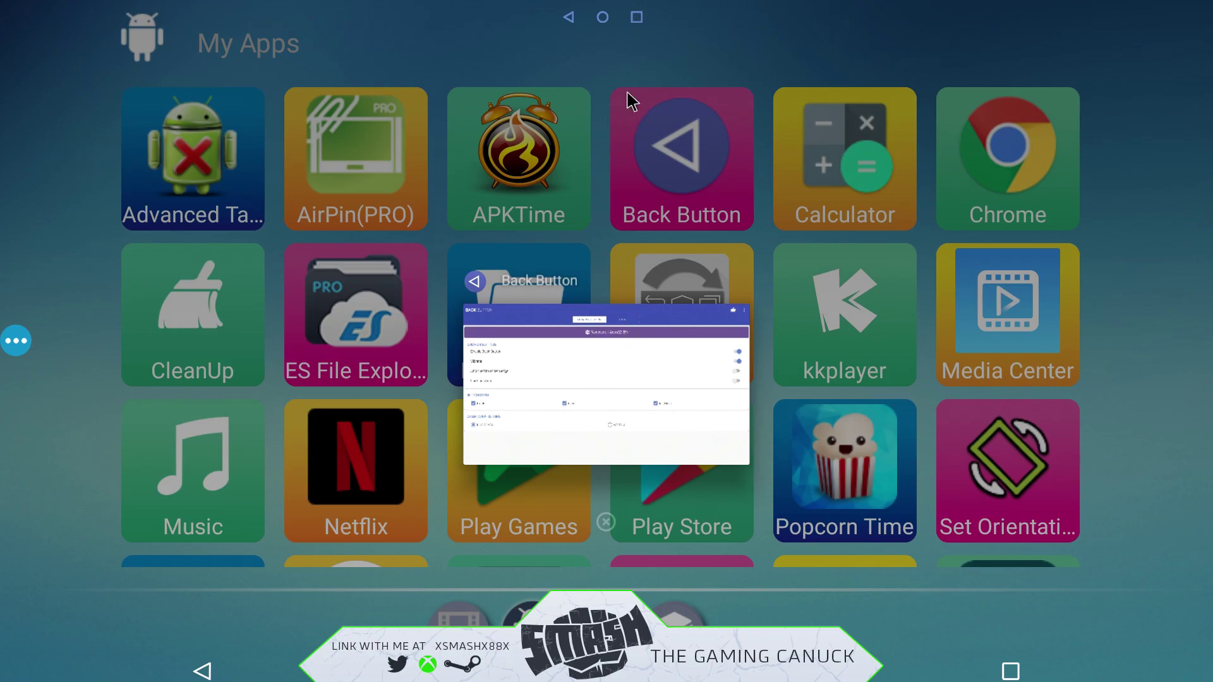
# Go home, open My Apps, and scroll down to the Settings-to-Speedtest row
pyautogui.click(603, 17)
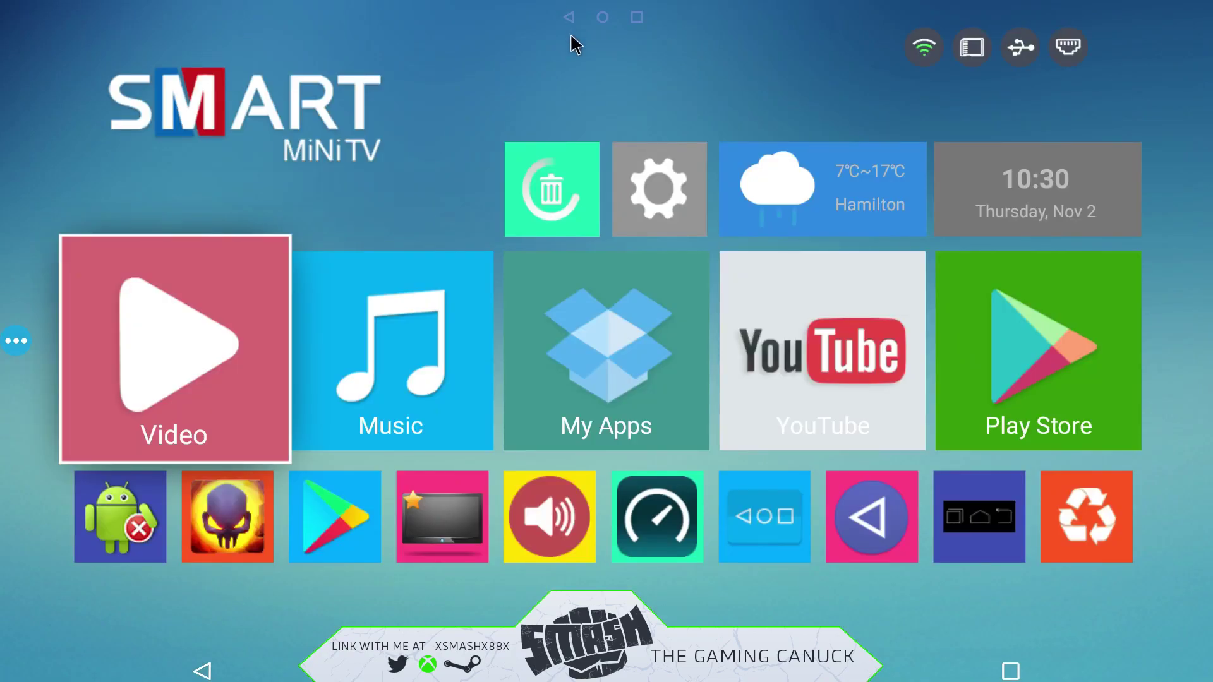
pyautogui.click(612, 365)
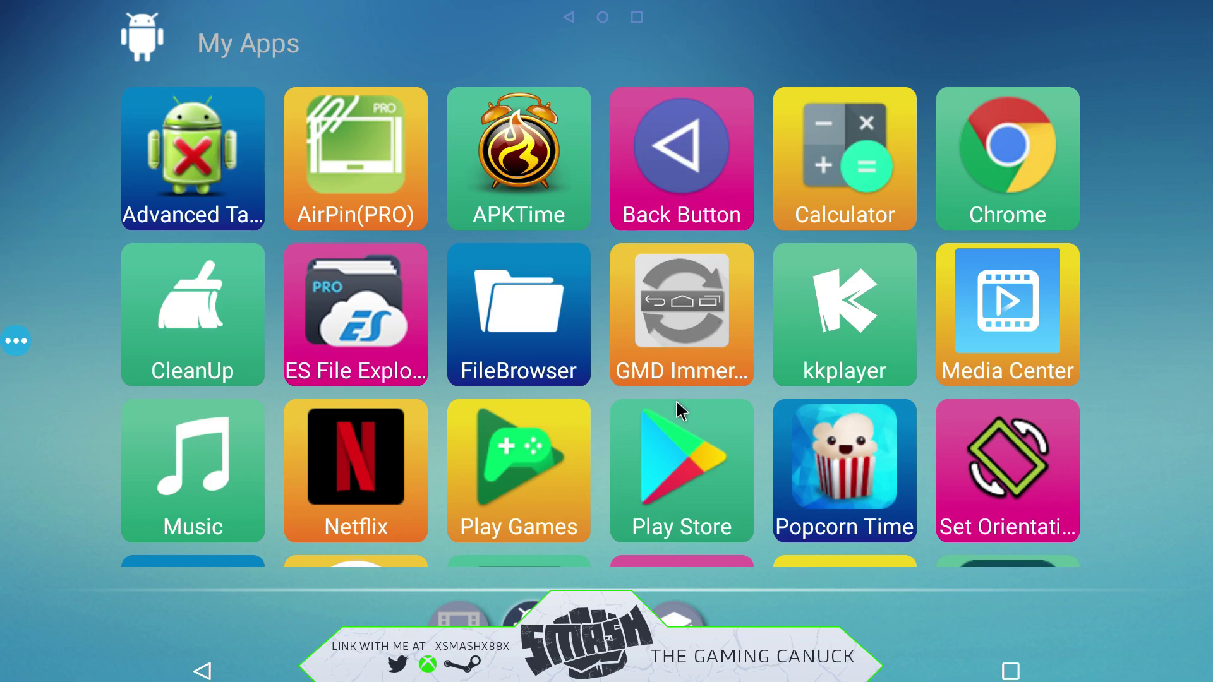
pyautogui.scroll(-3, 676, 410)
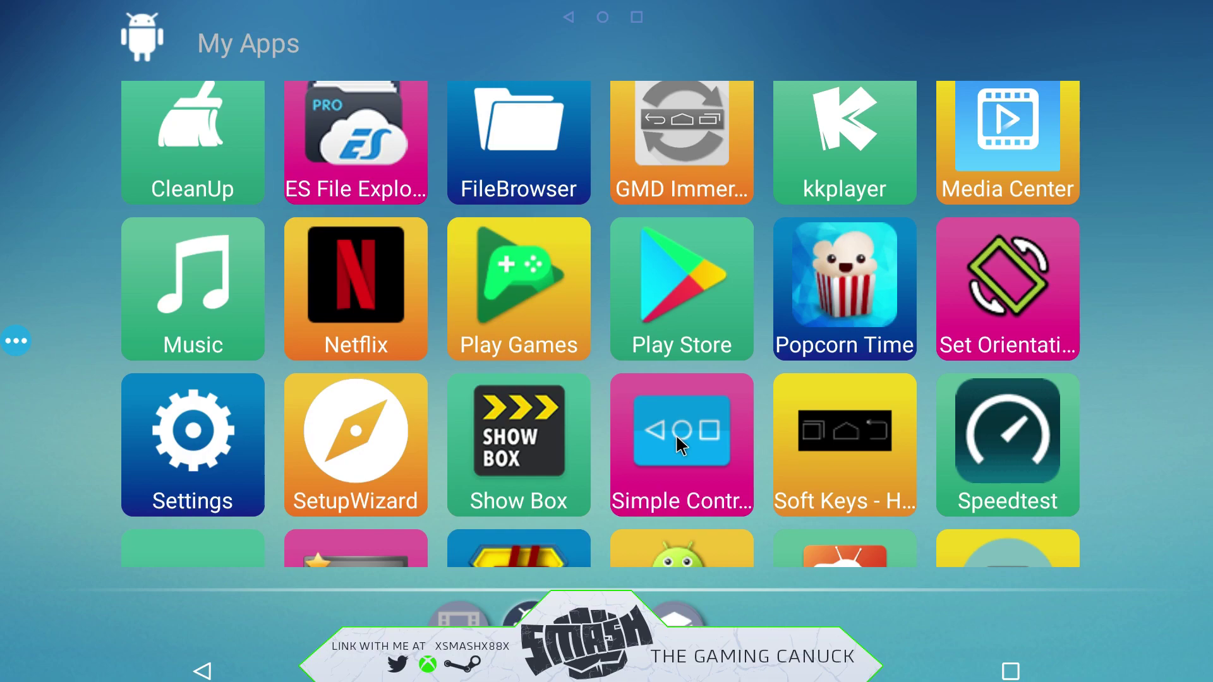
# Launch Simple Control and switch the bottom active area off and back on
pyautogui.click(677, 435)
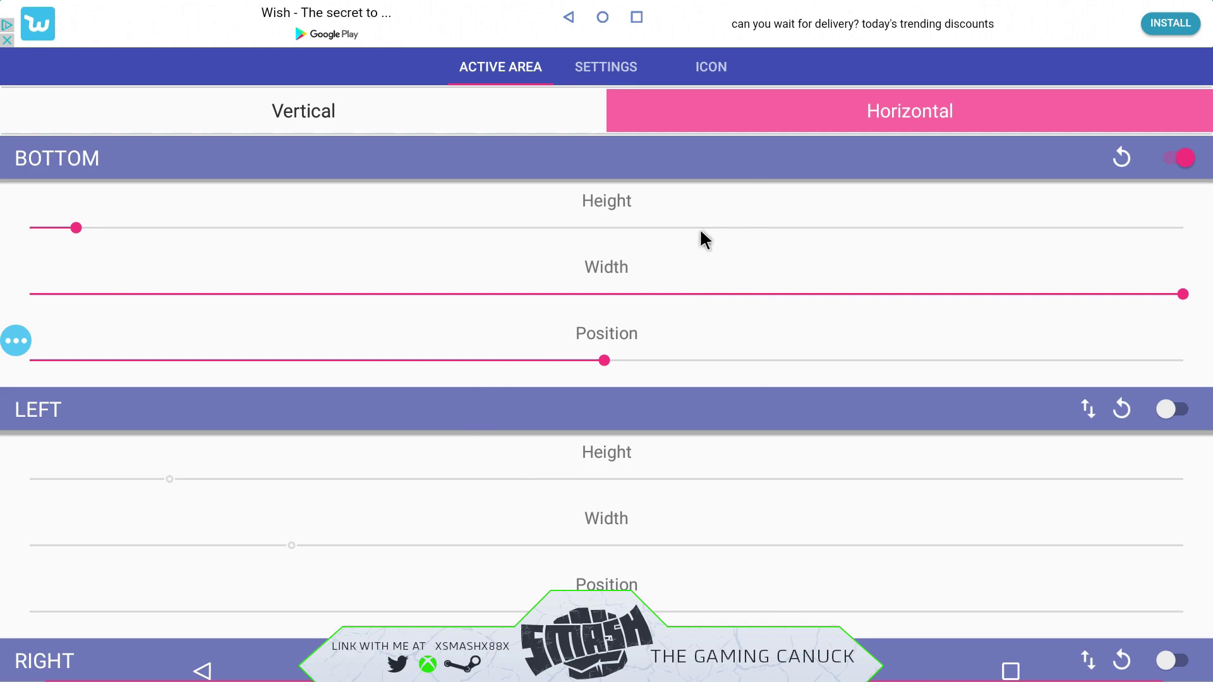
pyautogui.click(17, 343)
pyautogui.click(1186, 163)
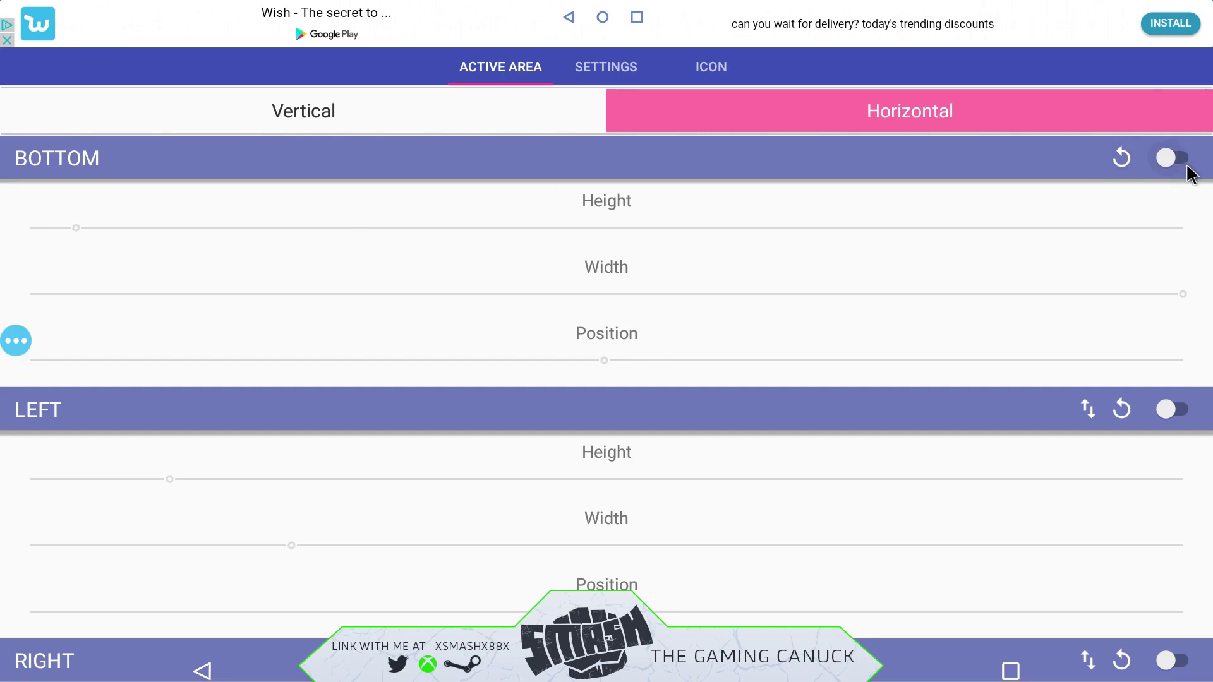
pyautogui.click(1180, 163)
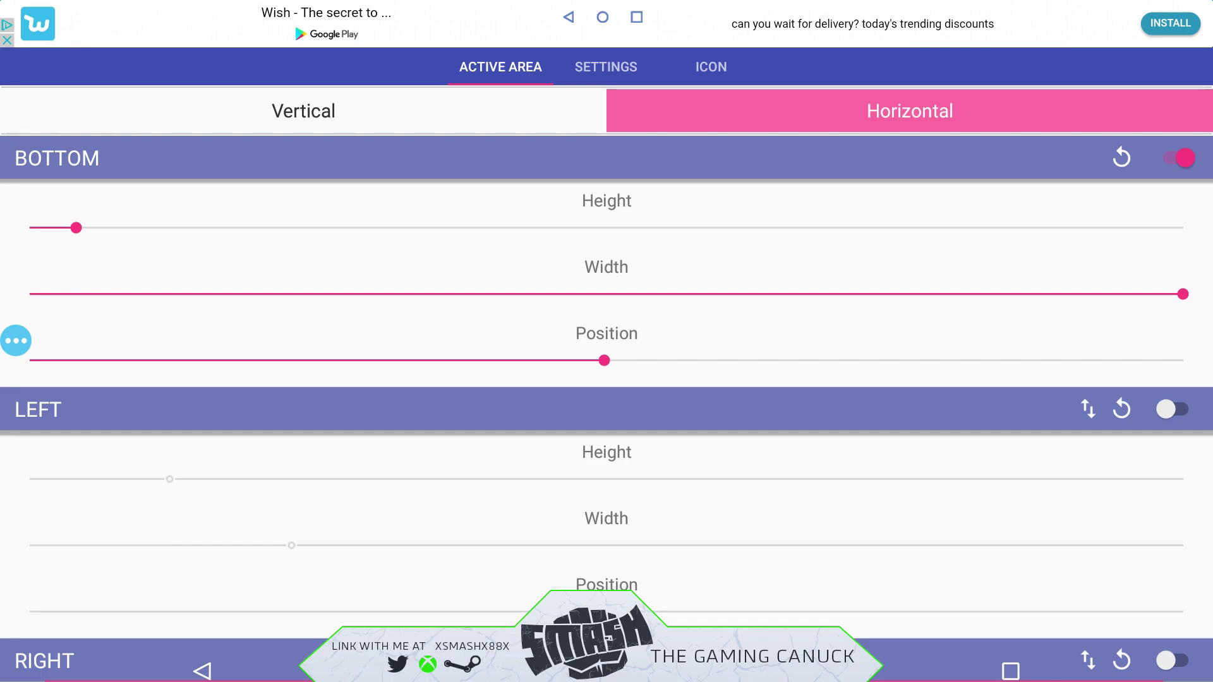
# Shrink the BOTTOM active area's Height near its minimum, then view the SETTINGS tab
pyautogui.moveTo(605, 360)
pyautogui.mouseDown()
pyautogui.moveTo(779, 360)
pyautogui.moveTo(503, 360)
pyautogui.moveTo(585, 360)
pyautogui.mouseUp()
pyautogui.moveTo(316, 230); pyautogui.dragTo(241, 224)
pyautogui.moveTo(72, 229); pyautogui.dragTo(619, 246)
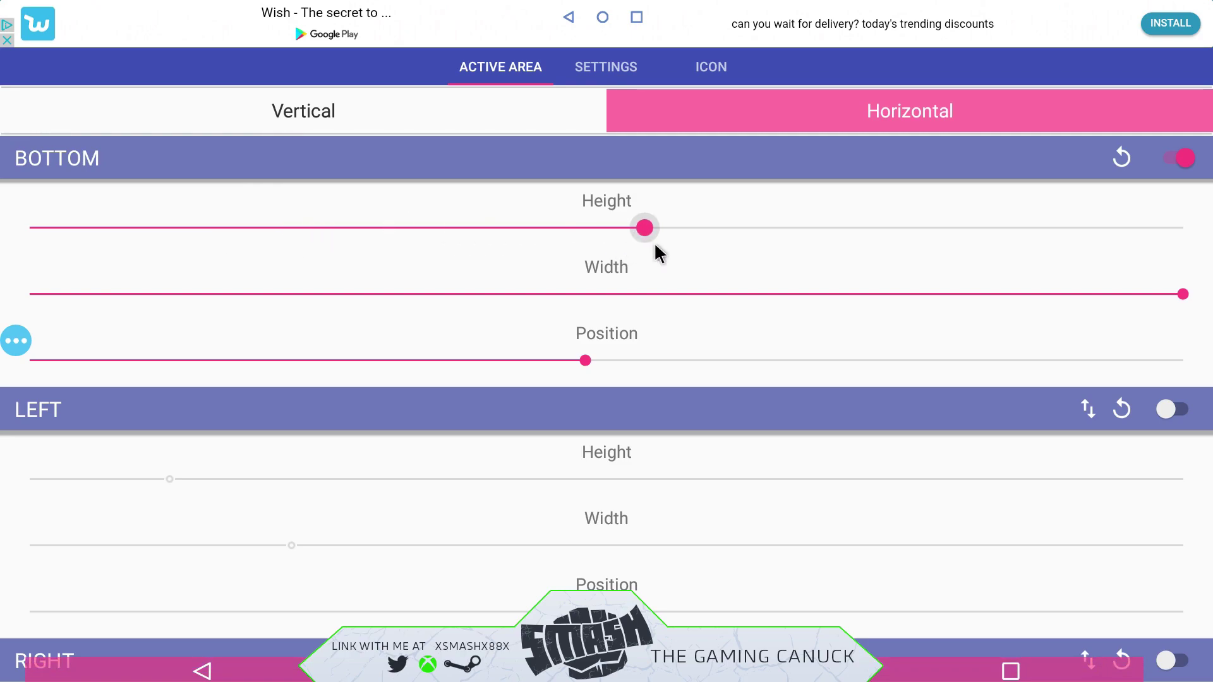
pyautogui.moveTo(655, 246); pyautogui.dragTo(73, 227)
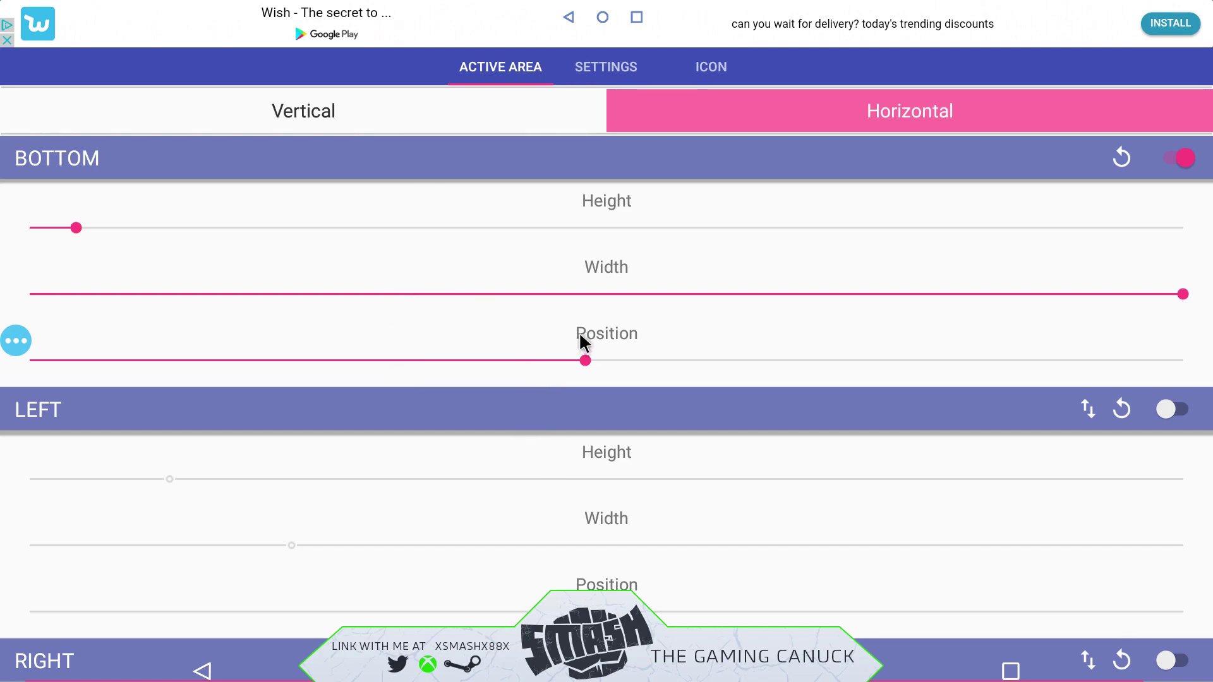
pyautogui.scroll(-8, 556, 474)
pyautogui.scroll(10, 574, 458)
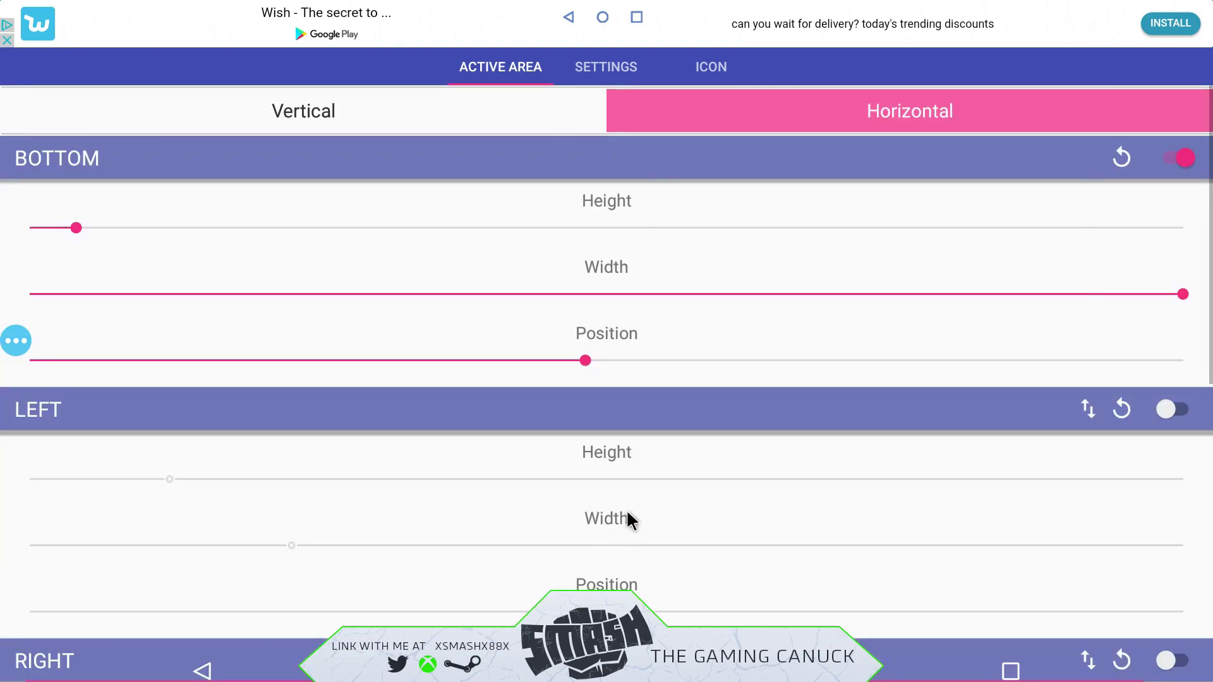
pyautogui.click(597, 68)
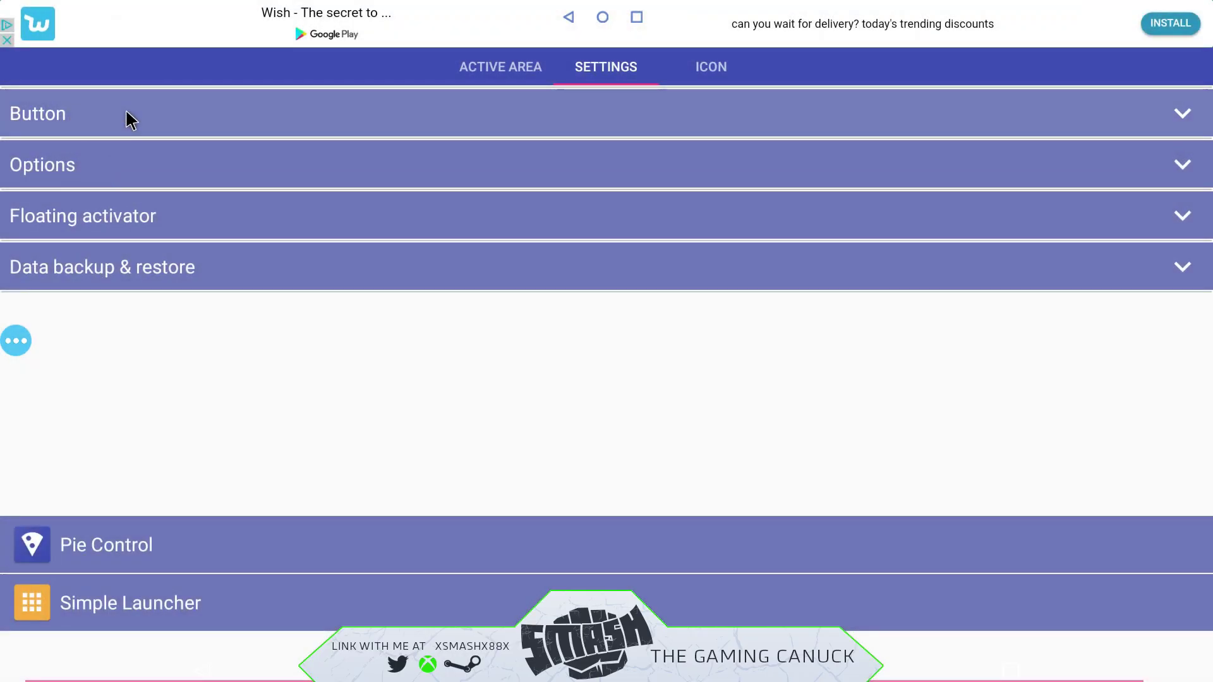
# Review Button actions keeping Back, then toggle Animation and check Outsidetouch hide in Options
pyautogui.click(125, 114)
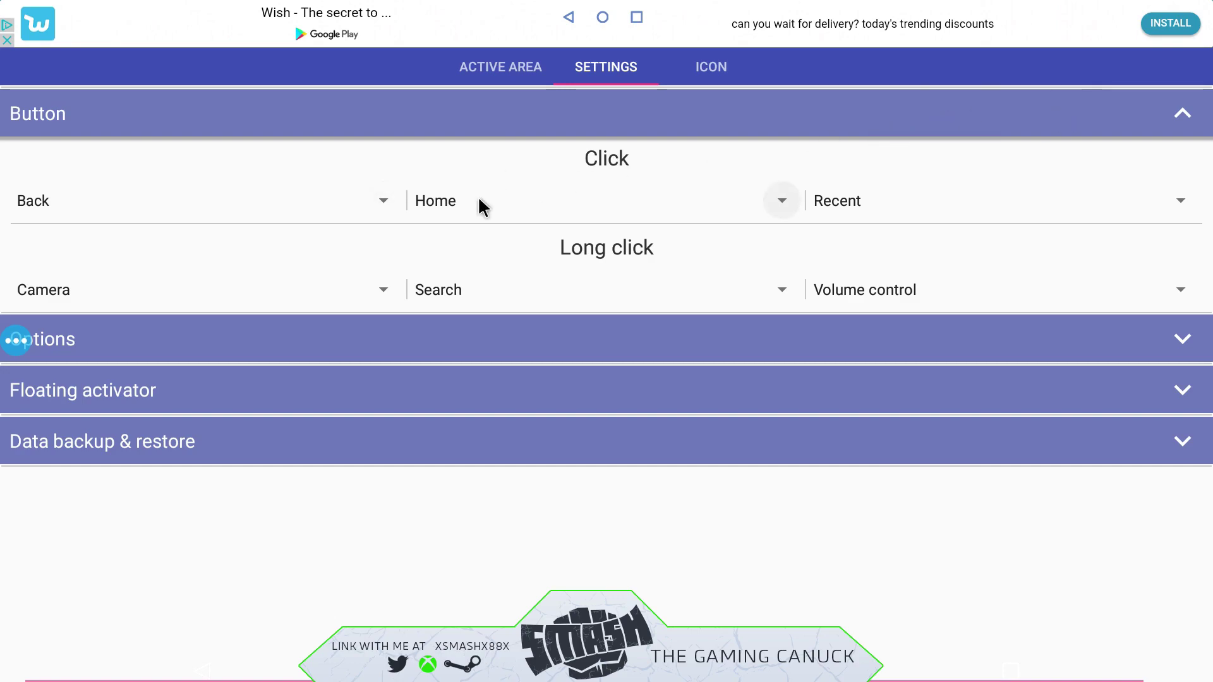
pyautogui.click(382, 202)
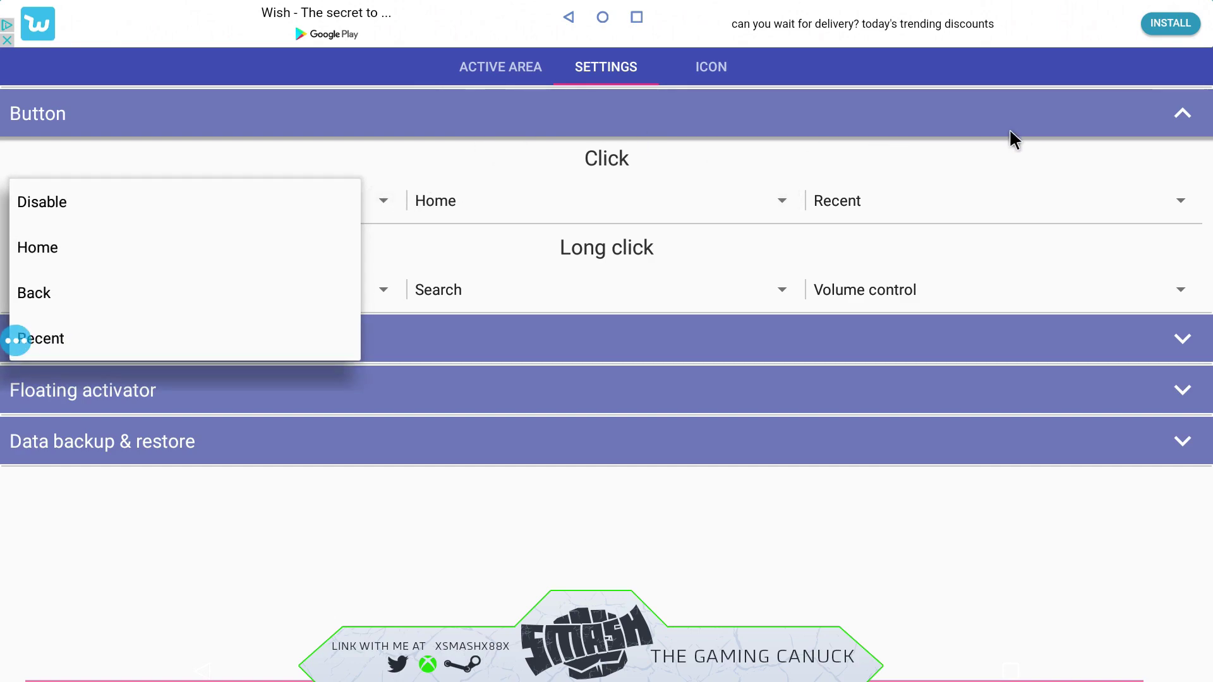
pyautogui.click(1144, 120)
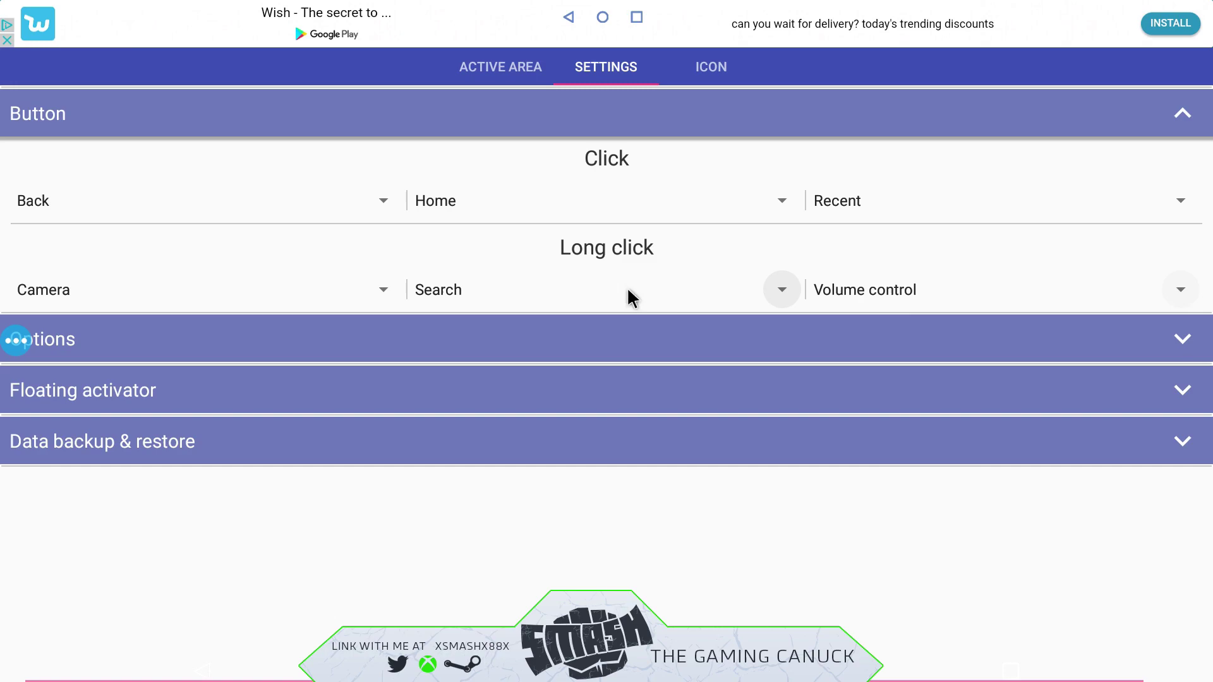
pyautogui.click(907, 289)
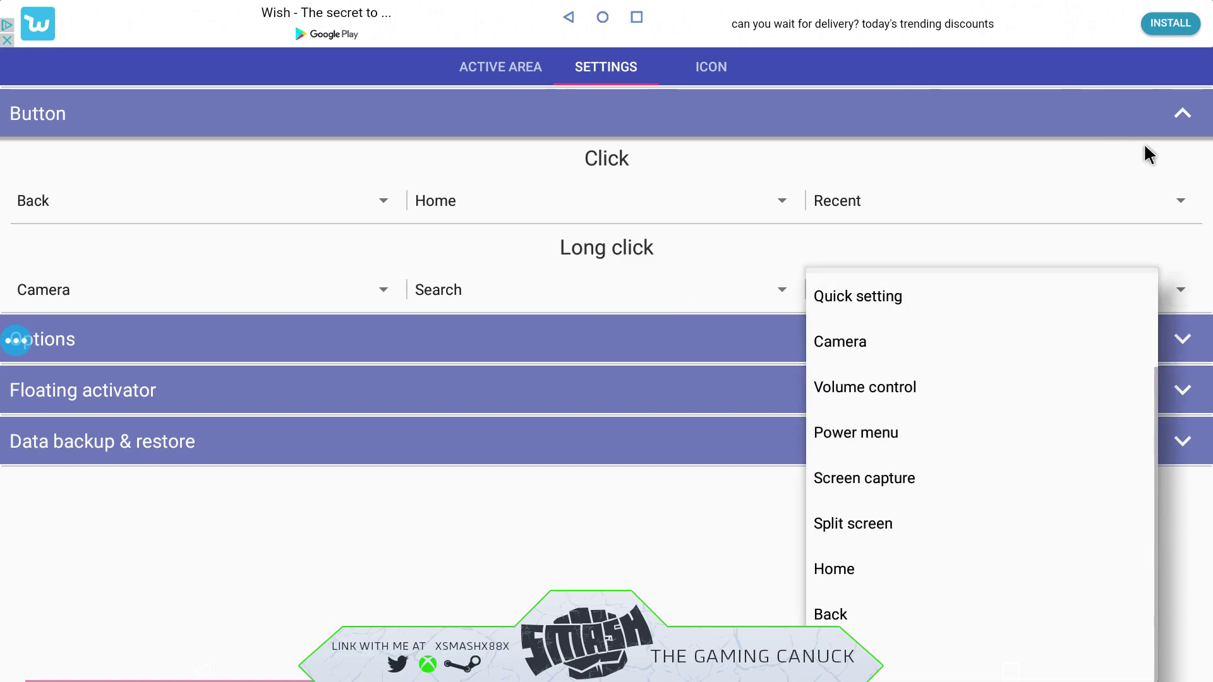
pyautogui.click(1187, 116)
pyautogui.click(1184, 114)
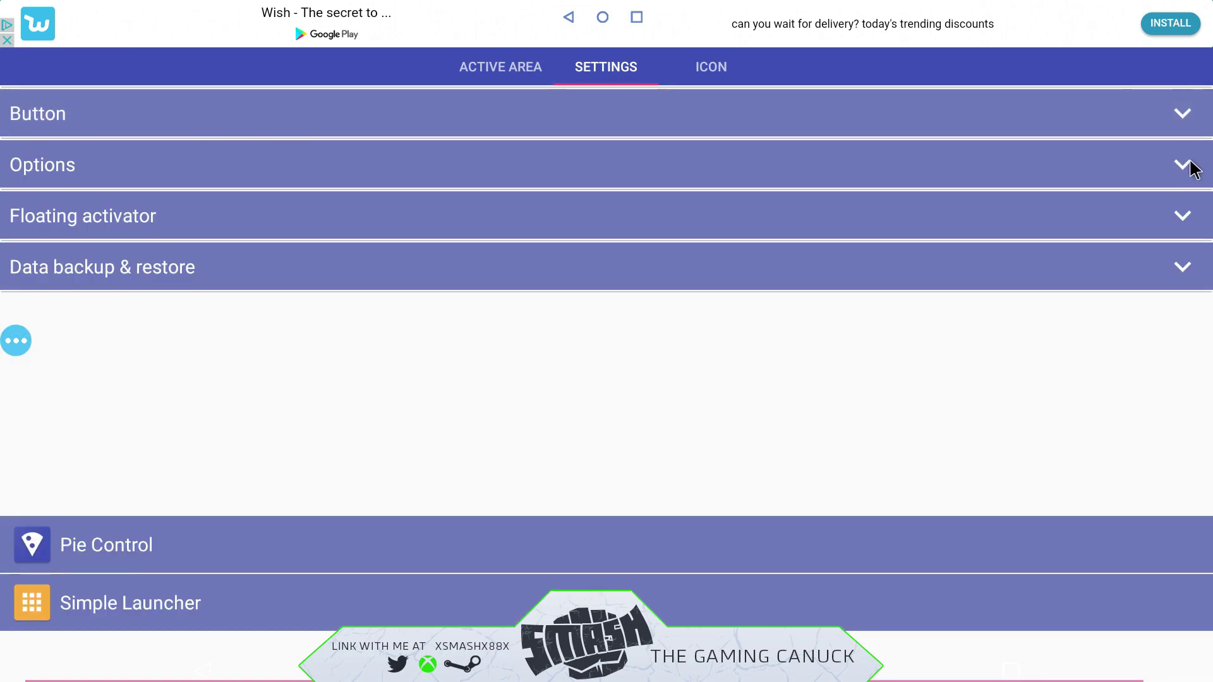
pyautogui.click(1182, 165)
pyautogui.click(1173, 218)
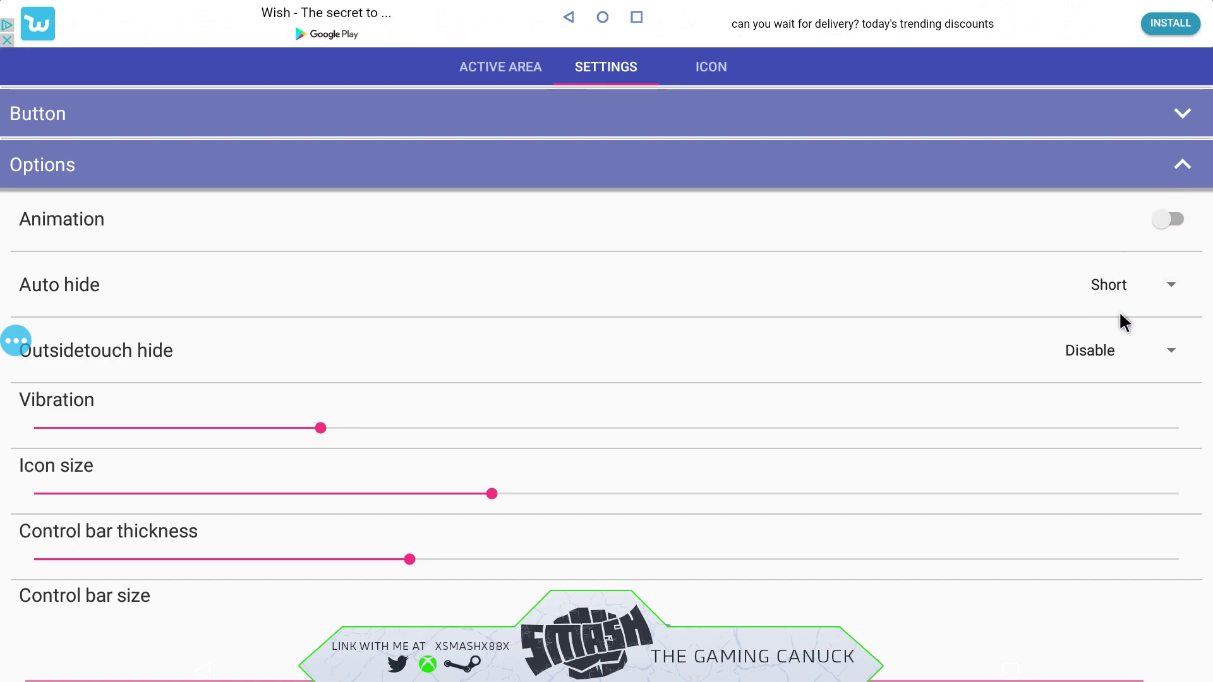
pyautogui.click(1097, 368)
pyautogui.click(1182, 165)
# Expand Floating activator settings and move the activator to the top-left corner
pyautogui.click(695, 221)
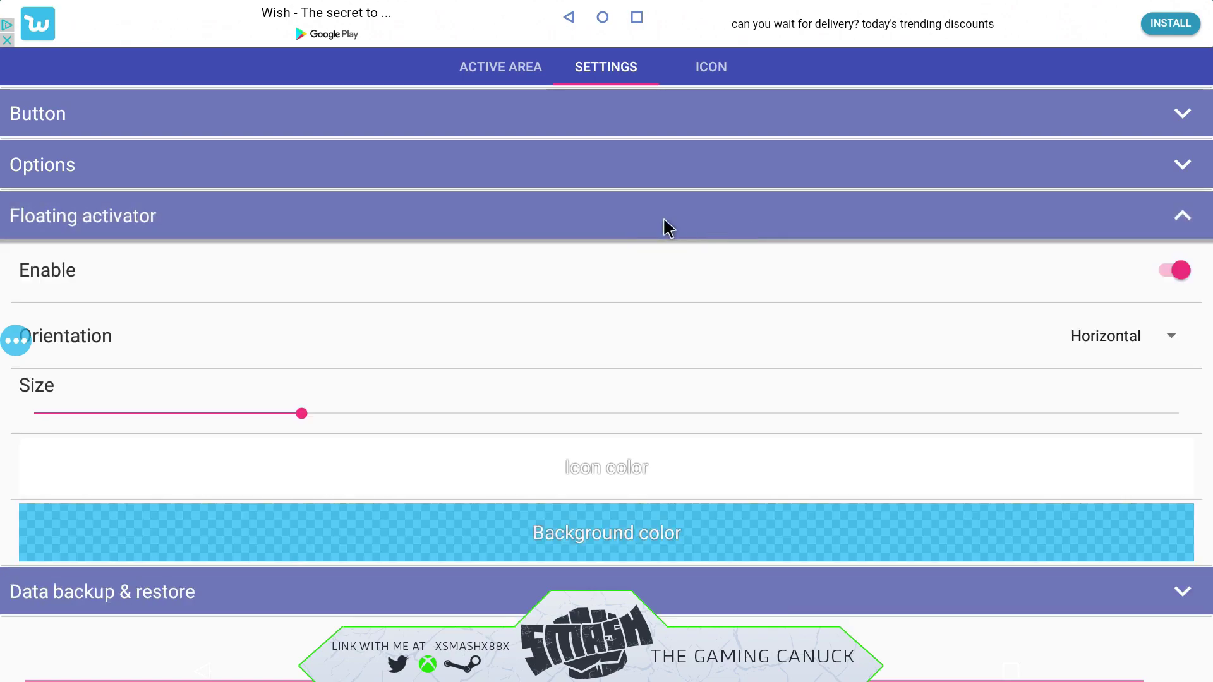
pyautogui.click(12, 351)
pyautogui.moveTo(11, 336); pyautogui.dragTo(16, 15)
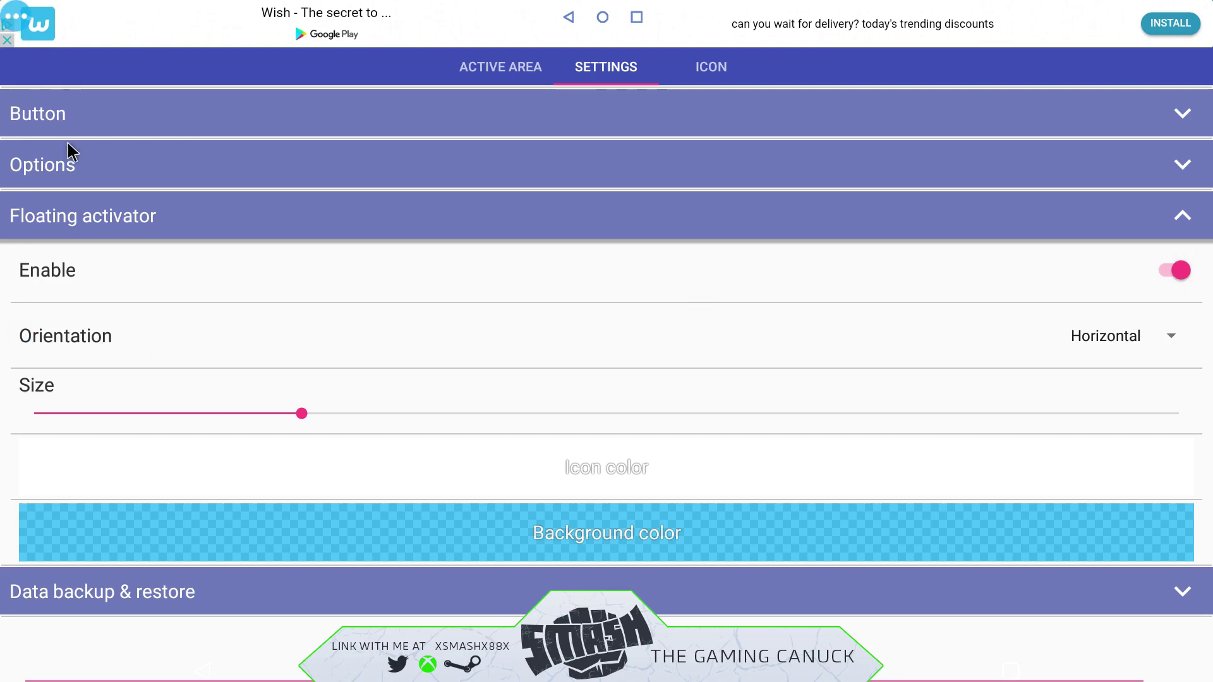
pyautogui.click(26, 14)
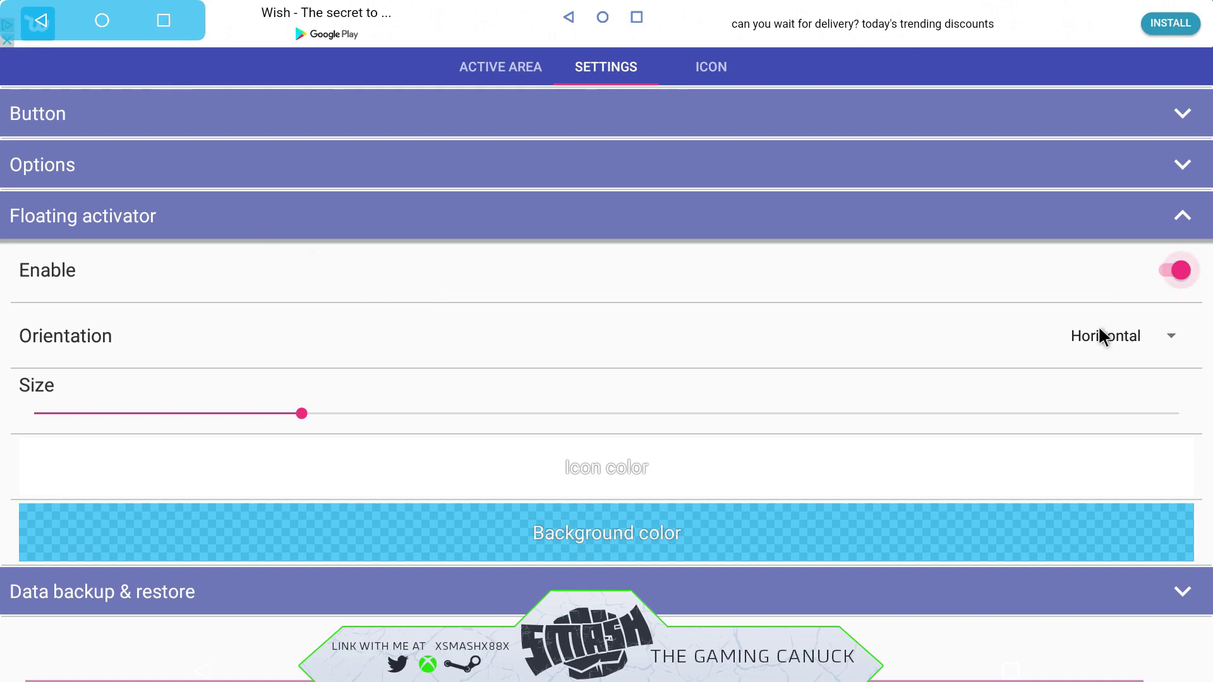
# Set the activator background to the lightest blue and reduce its size
pyautogui.click(536, 535)
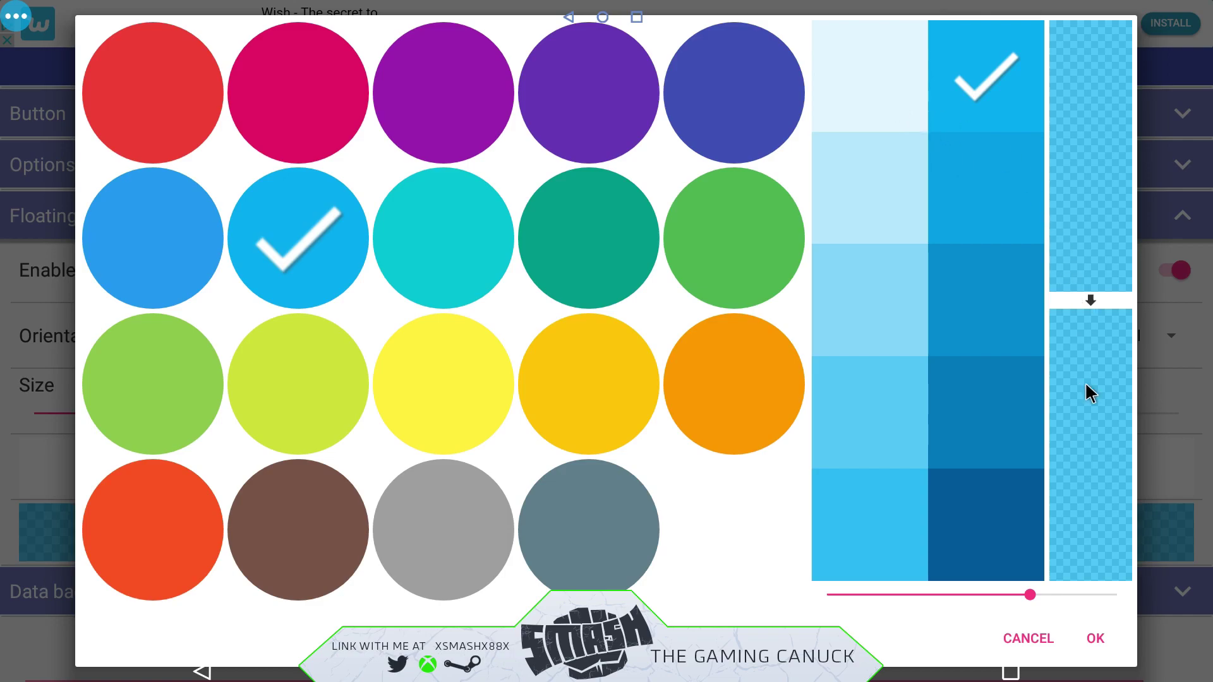
pyautogui.click(866, 95)
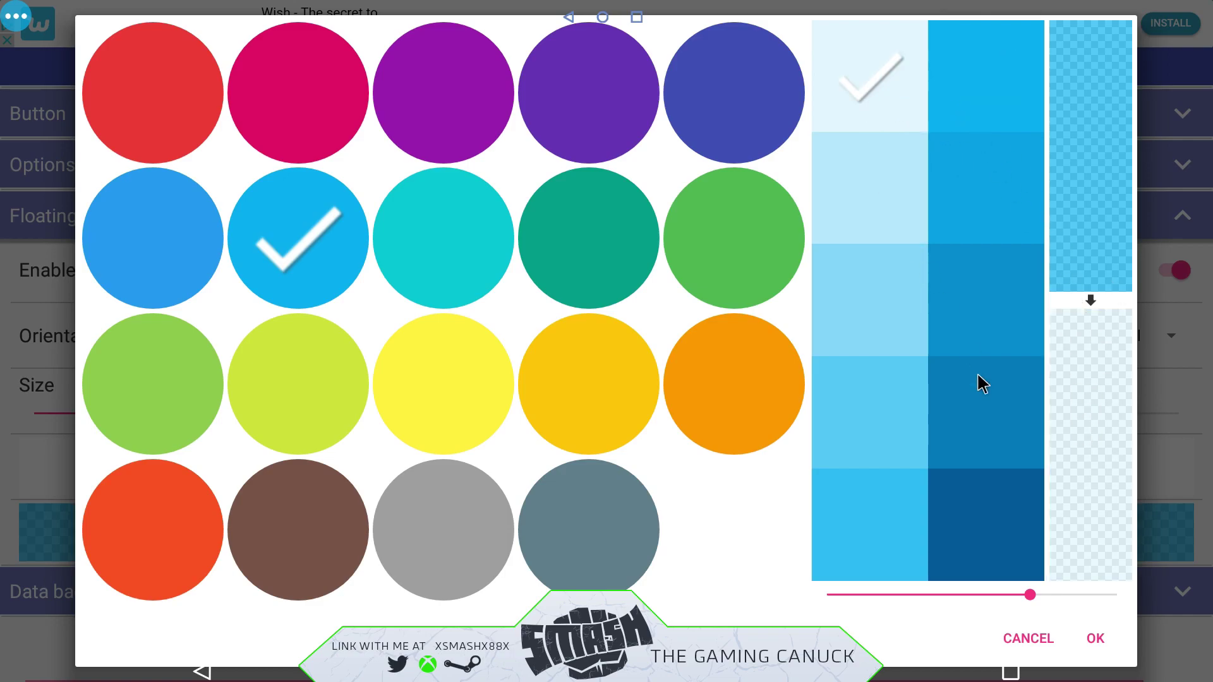
pyautogui.click(1096, 640)
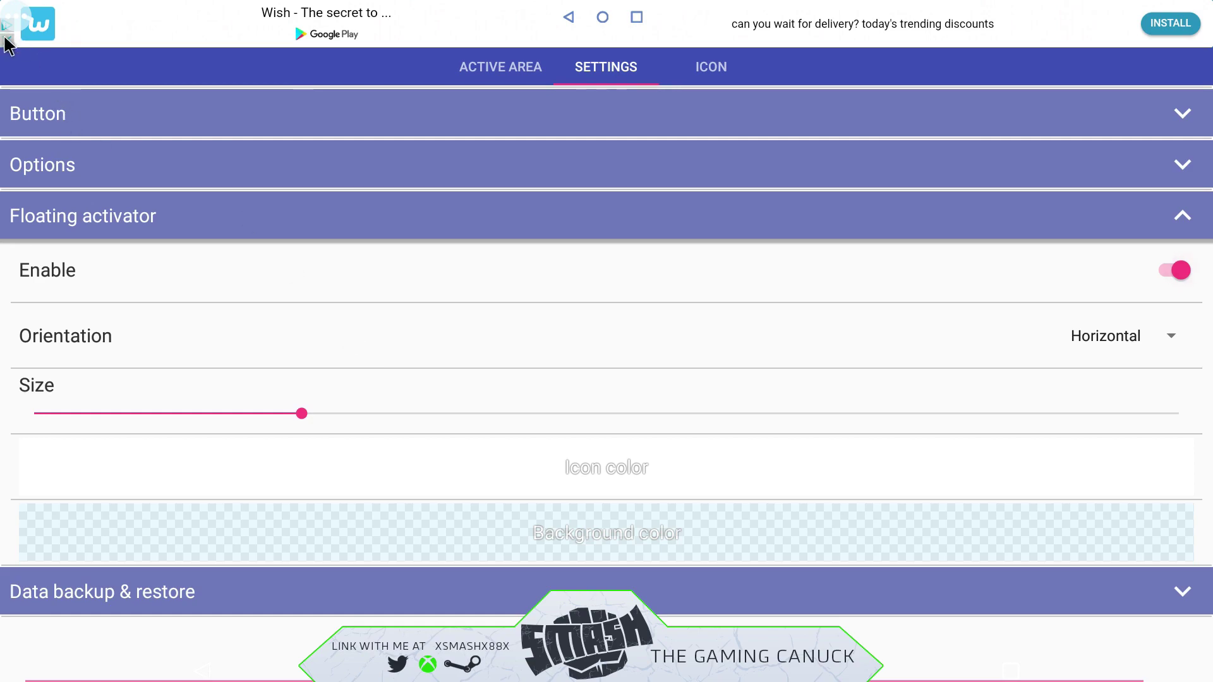
pyautogui.click(1186, 669)
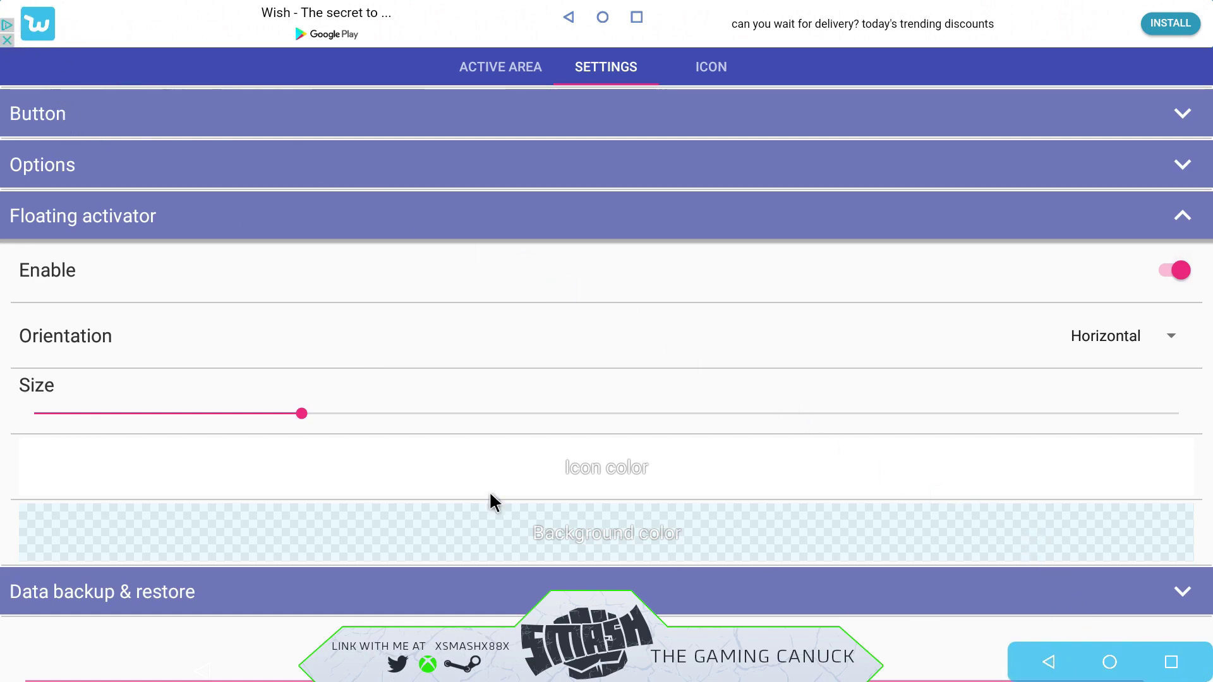
pyautogui.moveTo(301, 413); pyautogui.dragTo(143, 414)
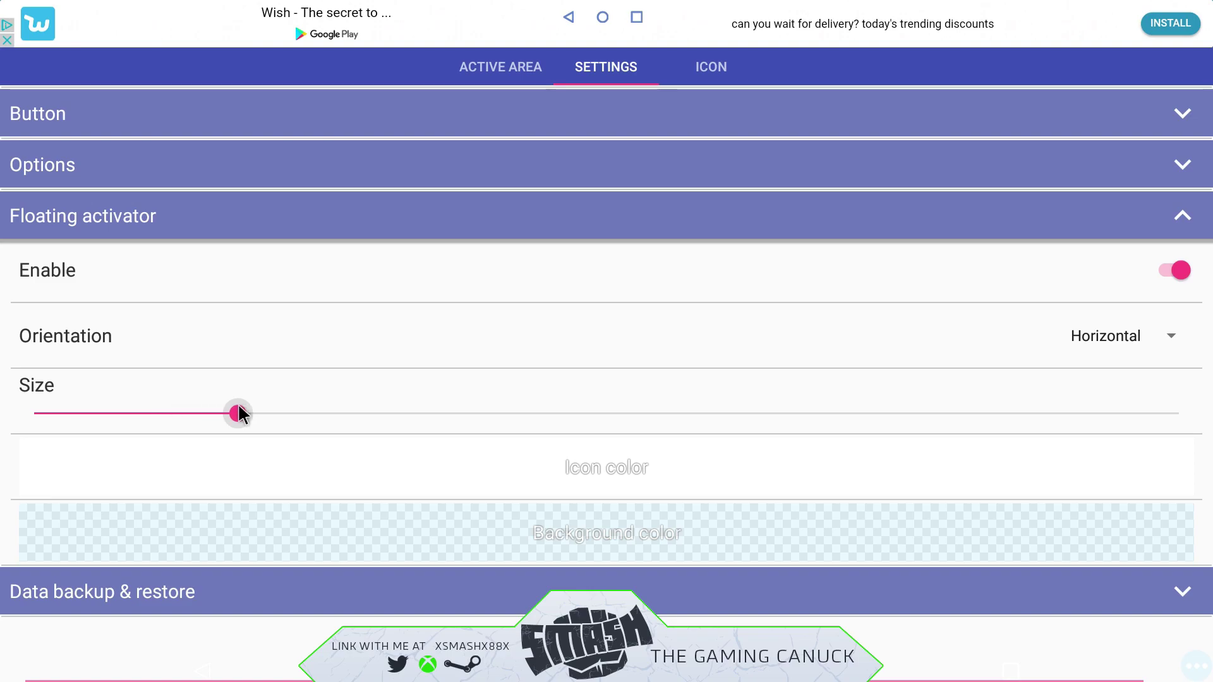
# Change the activator background to pink, shrink it to minimum, then enlarge it slightly
pyautogui.click(609, 534)
pyautogui.click(318, 128)
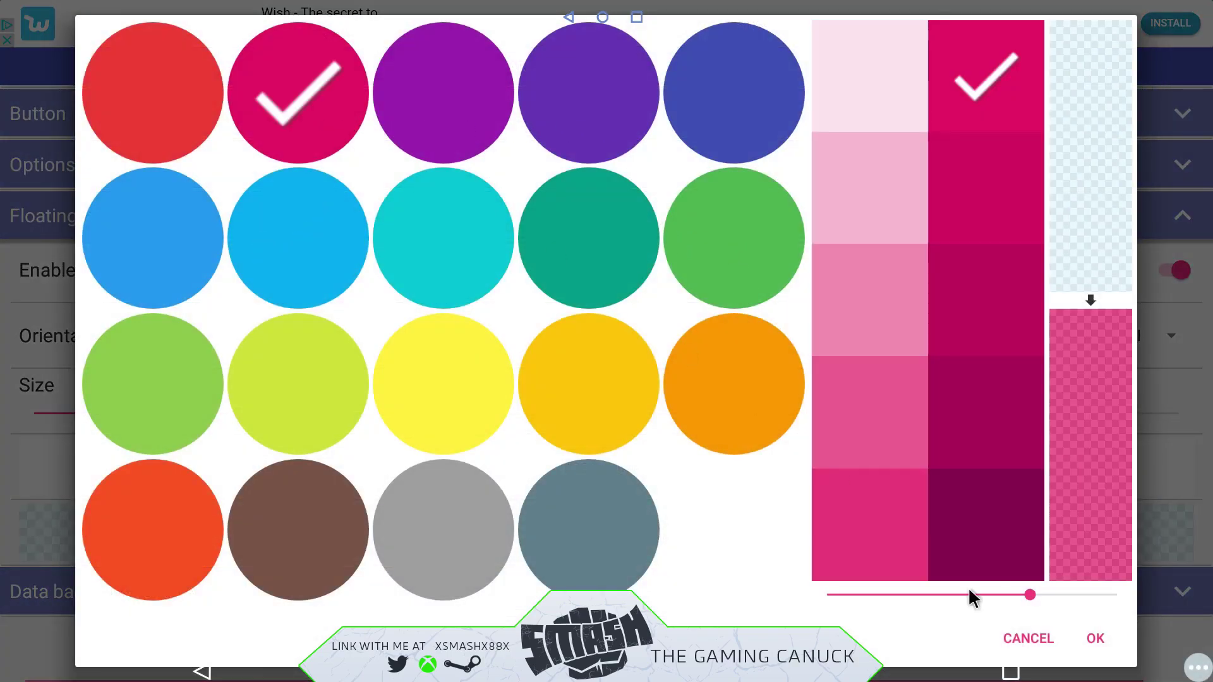
pyautogui.click(1096, 638)
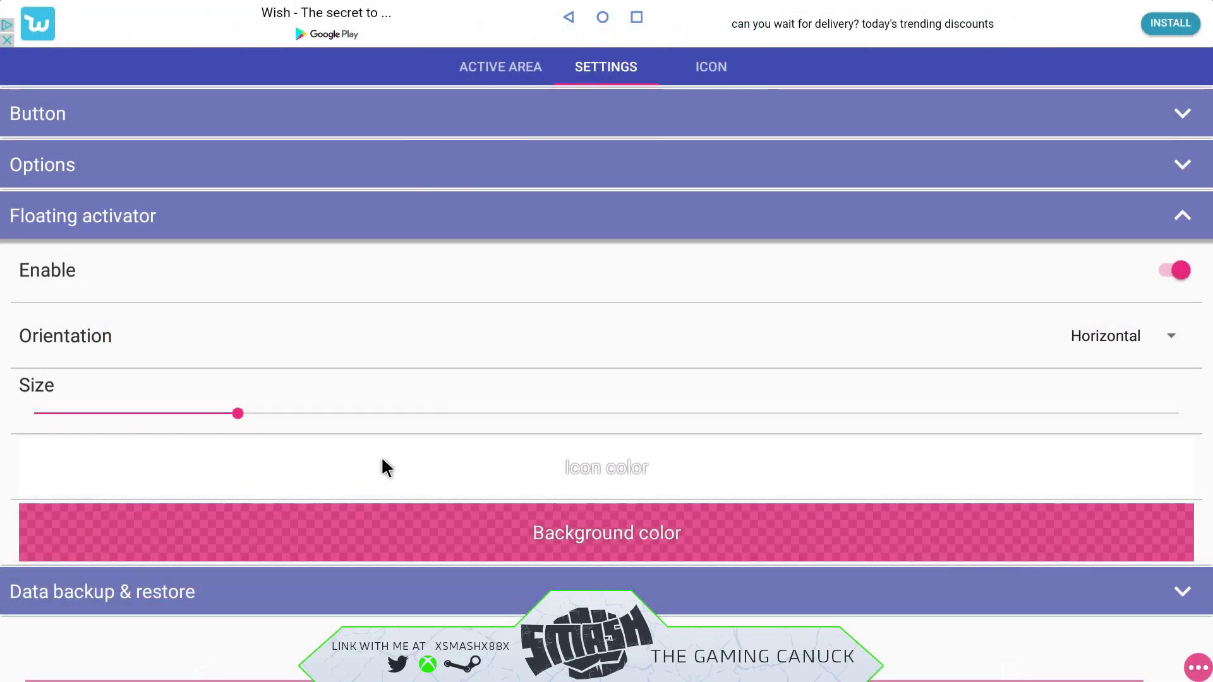
pyautogui.moveTo(144, 412); pyautogui.dragTo(96, 413)
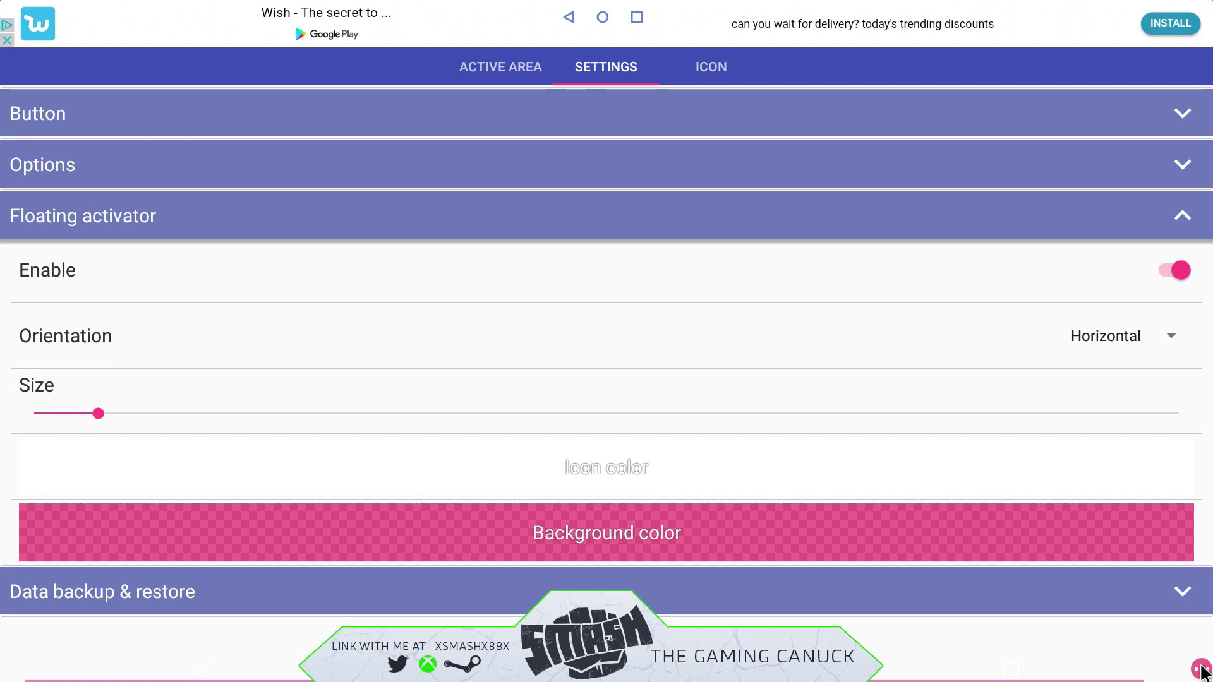
pyautogui.moveTo(51, 413); pyautogui.dragTo(35, 412)
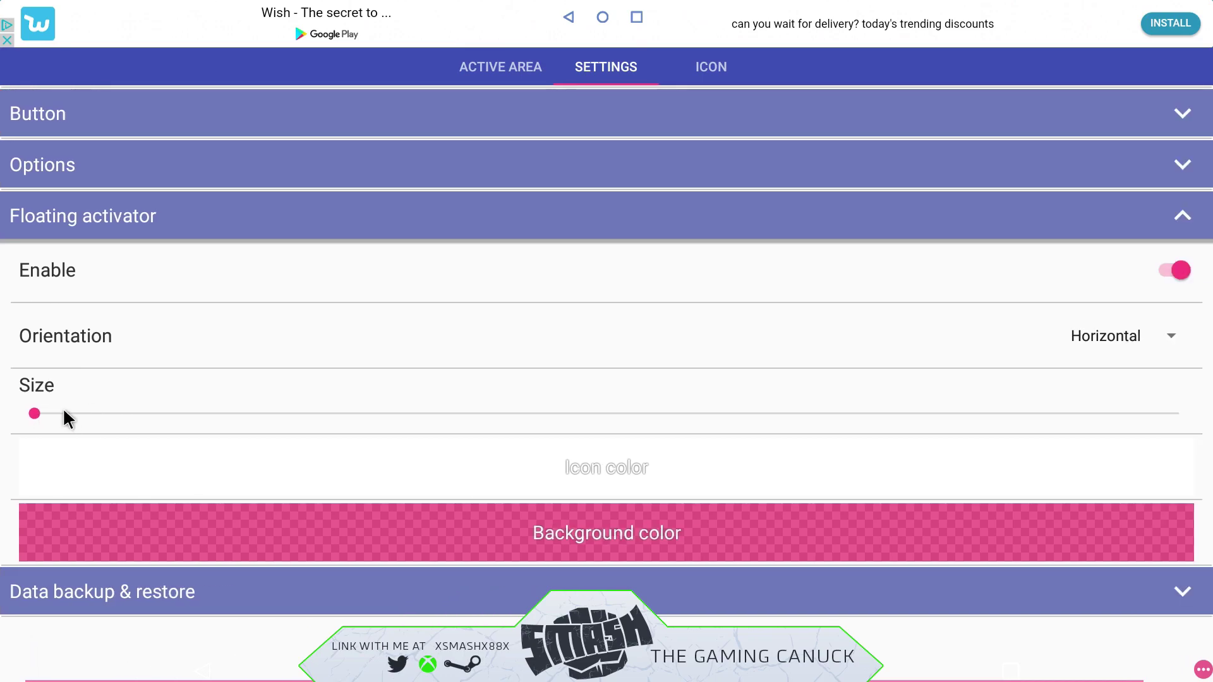
pyautogui.moveTo(62, 413); pyautogui.dragTo(173, 414)
# Remove Back Button from recent apps and launch Soft Keys - Home Back Button from My Apps
pyautogui.click(633, 18)
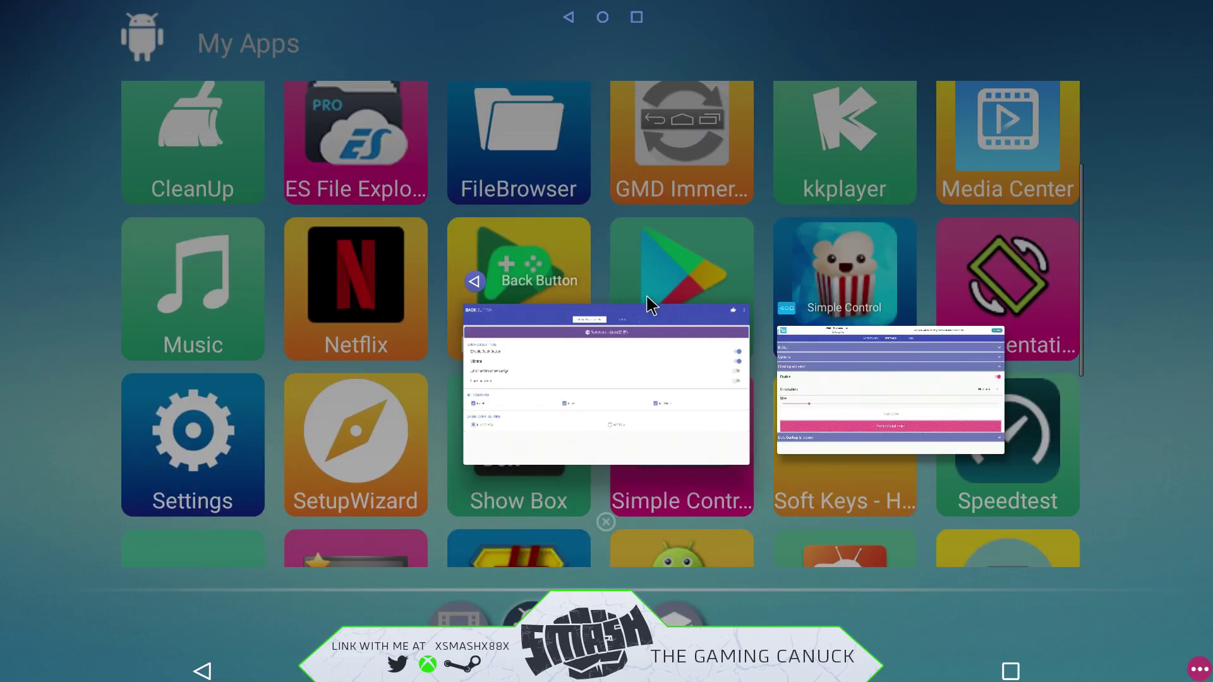
pyautogui.press('Delete')
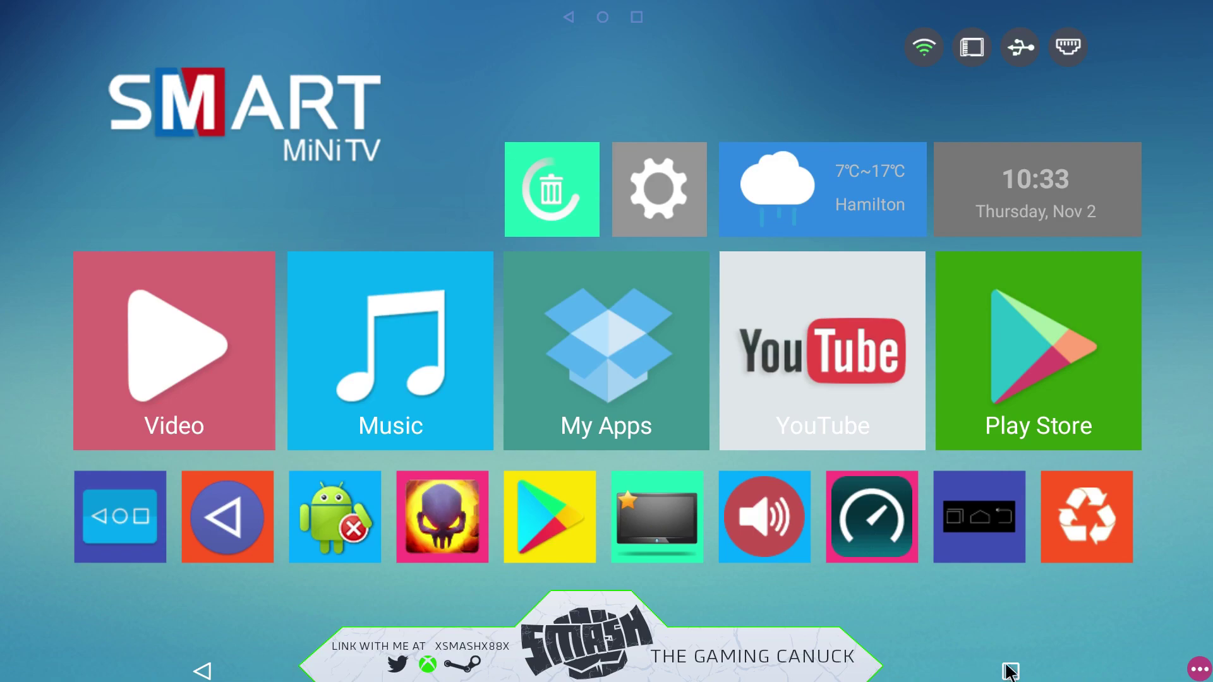
pyautogui.click(616, 399)
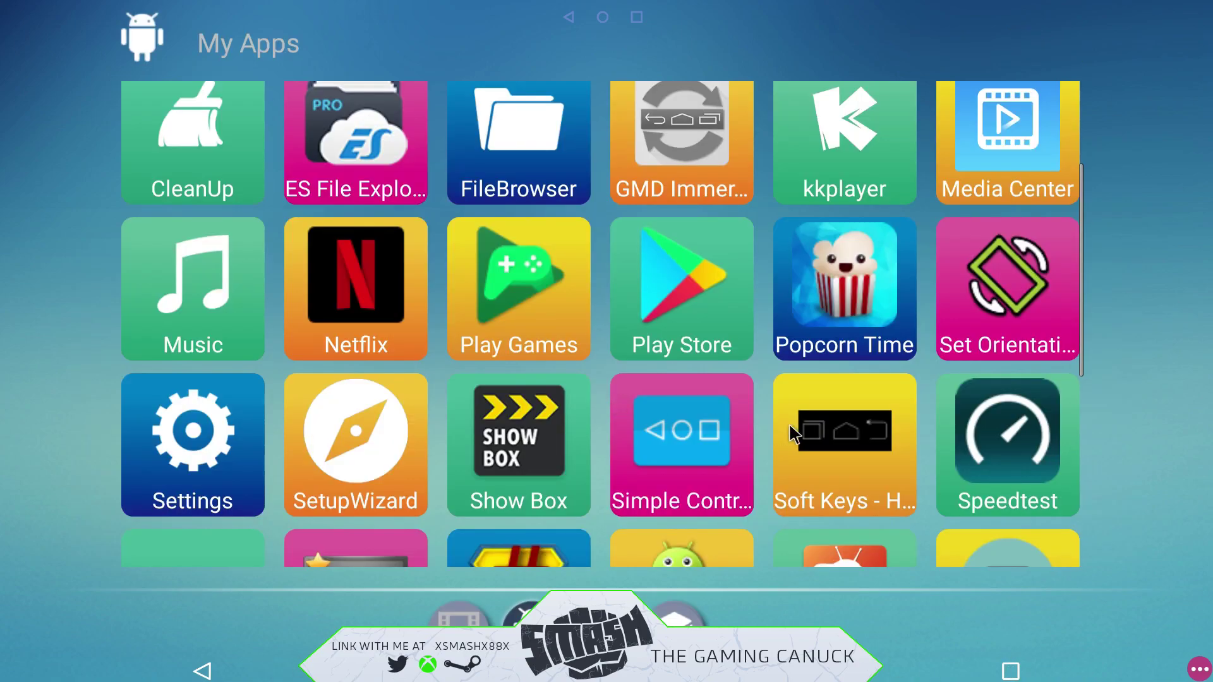
pyautogui.click(848, 475)
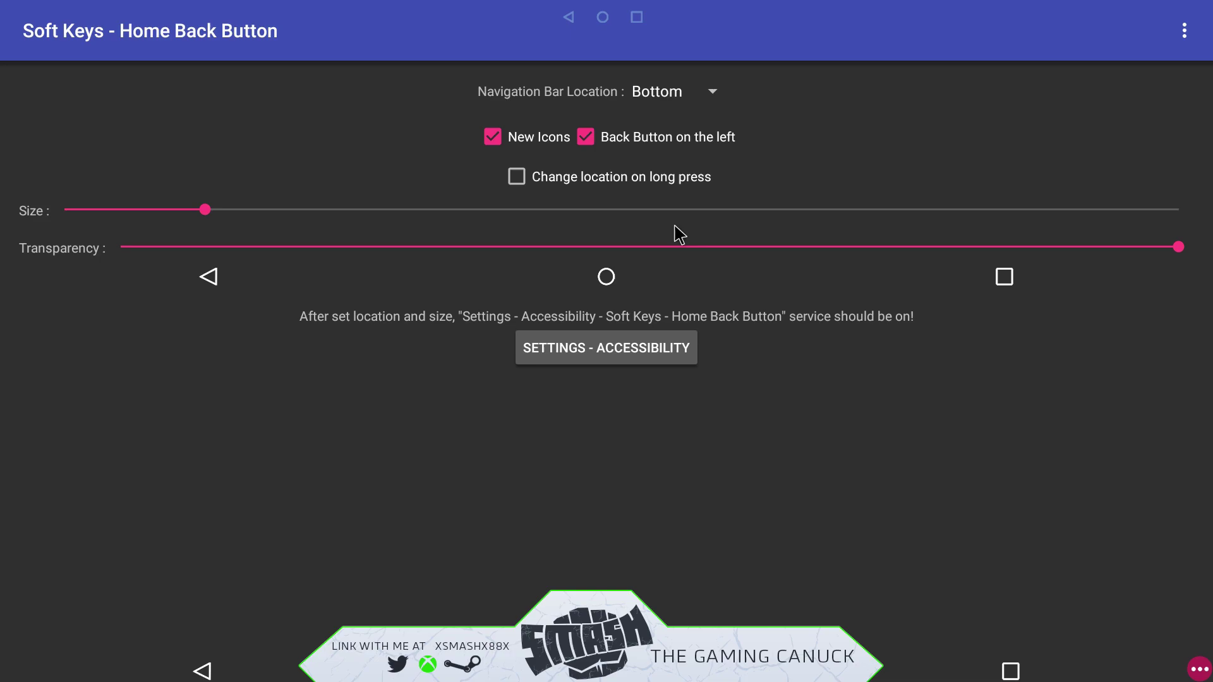
# Drag Transparency to the far left for an opaque bar and shrink the Size slider
pyautogui.moveTo(204, 215); pyautogui.dragTo(972, 210)
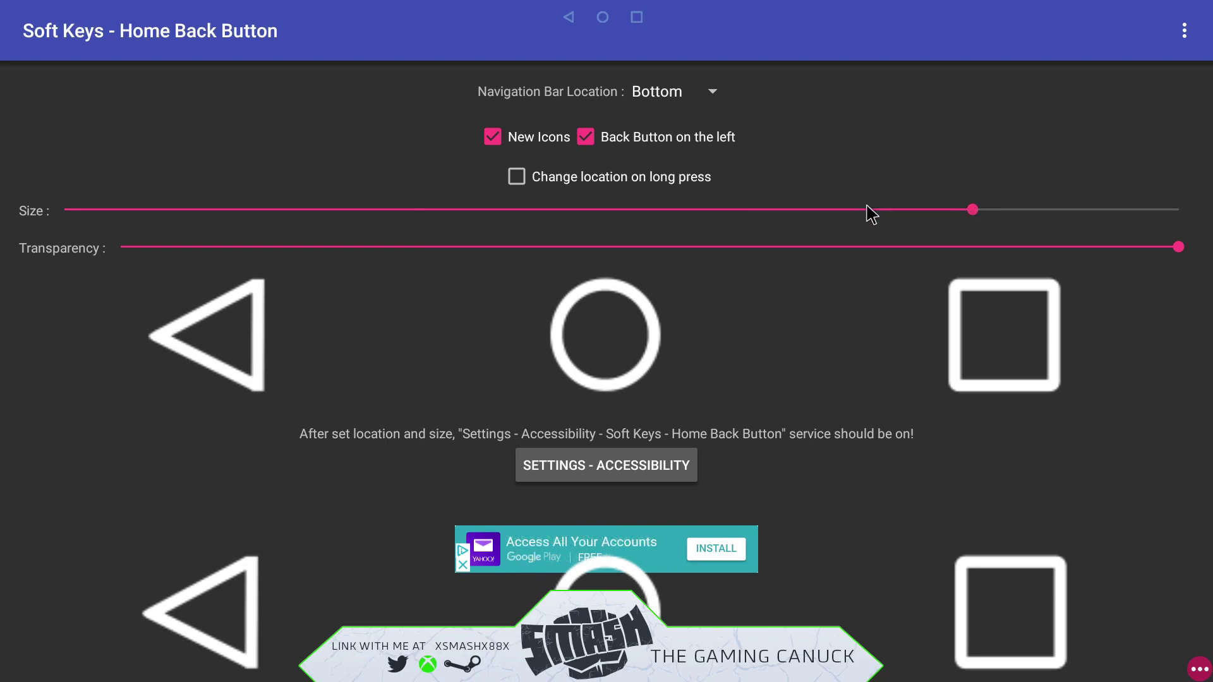
pyautogui.moveTo(281, 211); pyautogui.dragTo(228, 211)
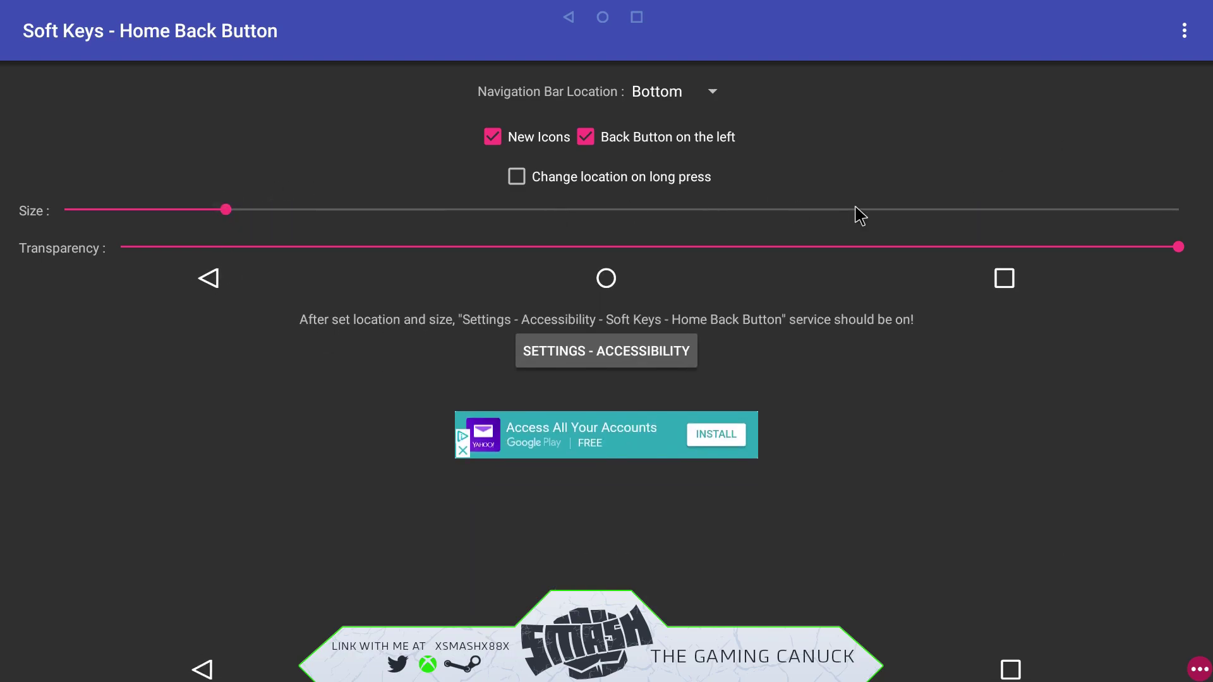
pyautogui.moveTo(1173, 252); pyautogui.dragTo(4, 254)
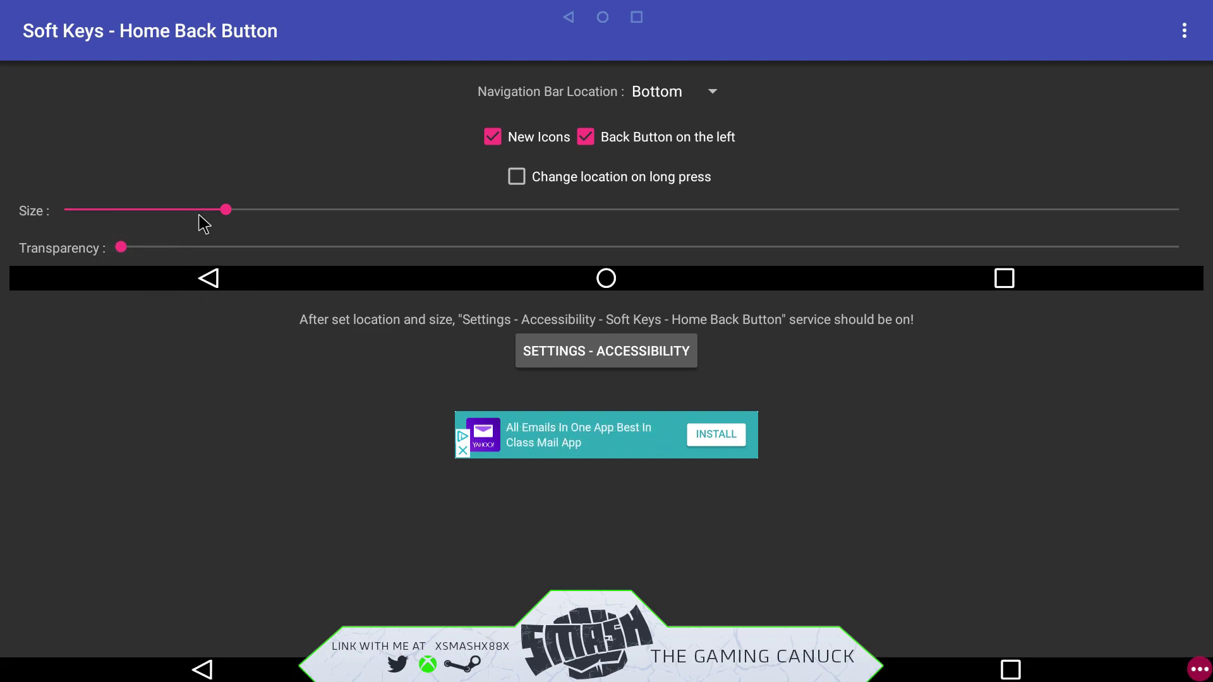
pyautogui.moveTo(218, 211); pyautogui.dragTo(181, 211)
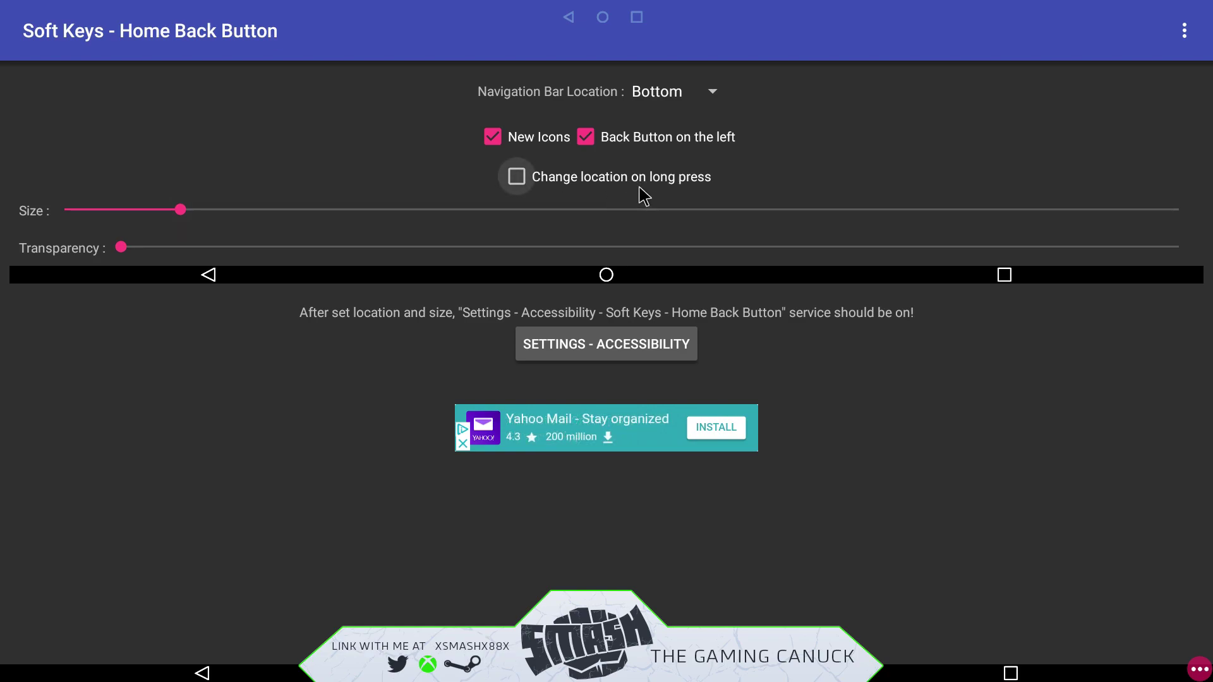
# Try Navigation Bar Location as Left, Right, Bottom and Top, finally choosing Bottom
pyautogui.click(713, 93)
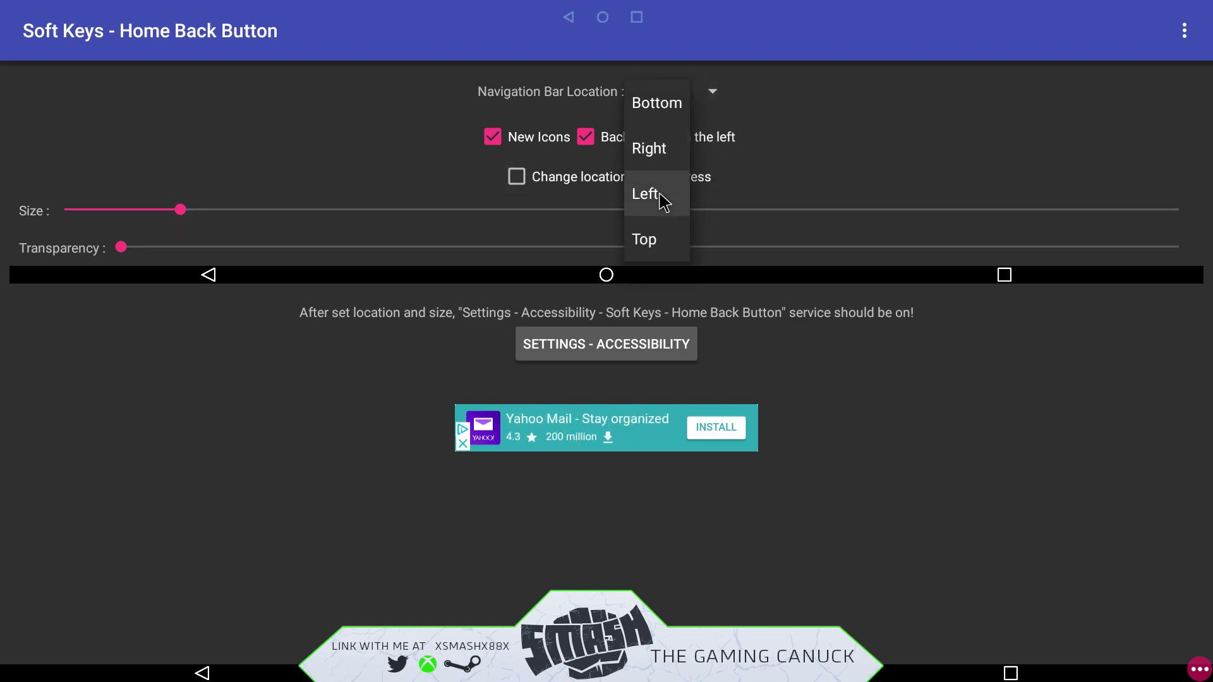
pyautogui.click(700, 117)
pyautogui.click(712, 92)
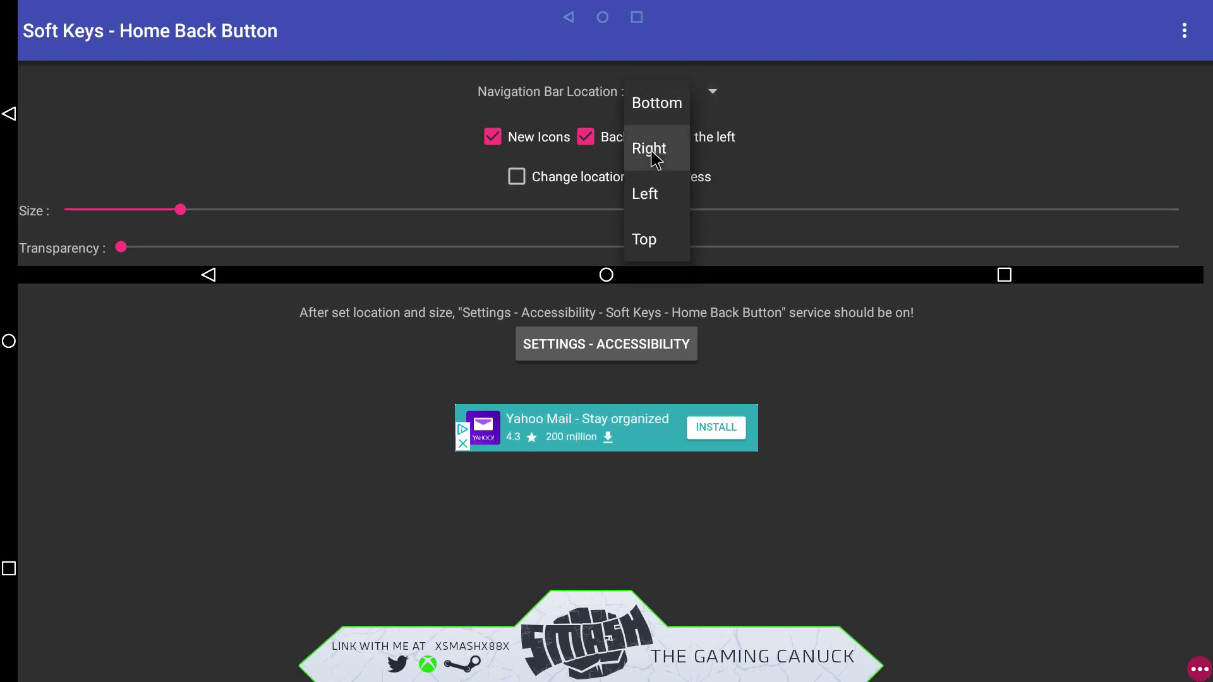
pyautogui.click(651, 151)
pyautogui.click(682, 106)
pyautogui.click(692, 101)
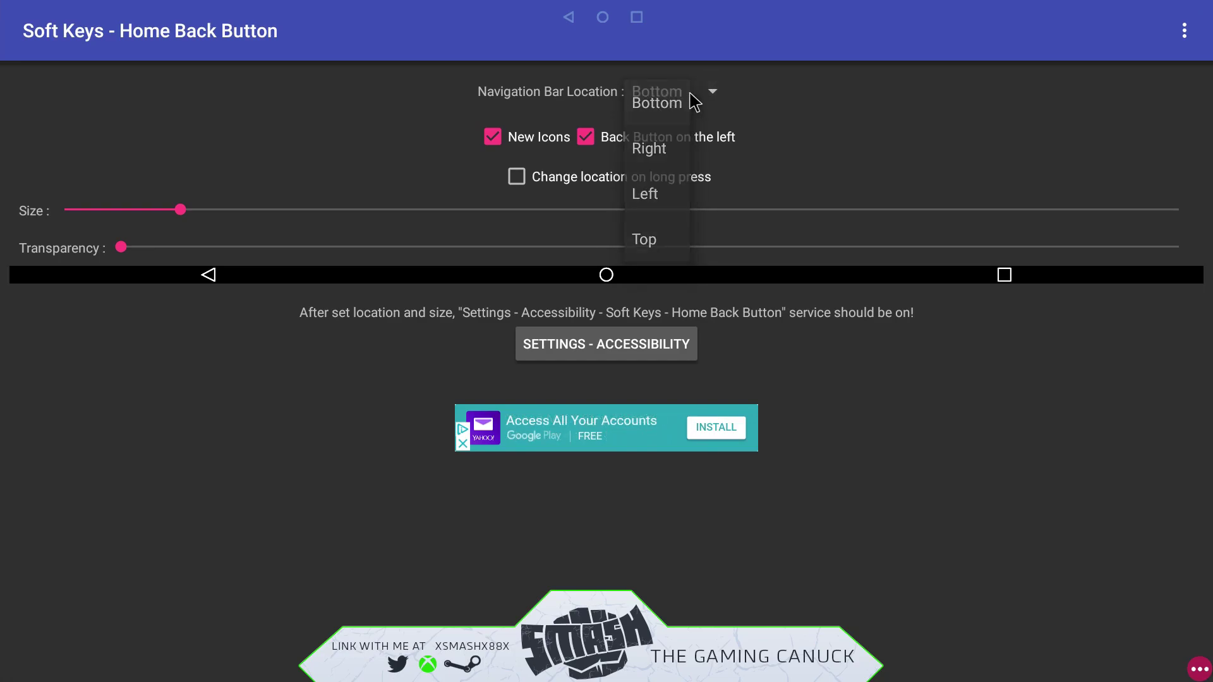
pyautogui.click(701, 100)
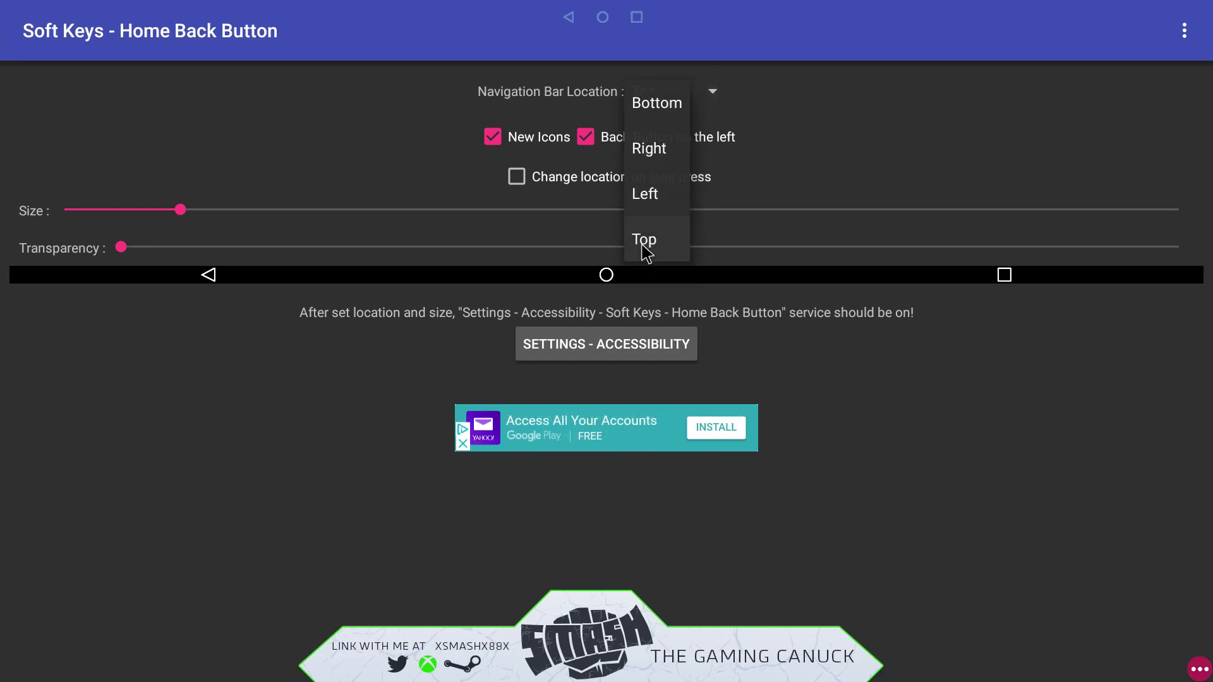
pyautogui.click(645, 249)
pyautogui.click(712, 93)
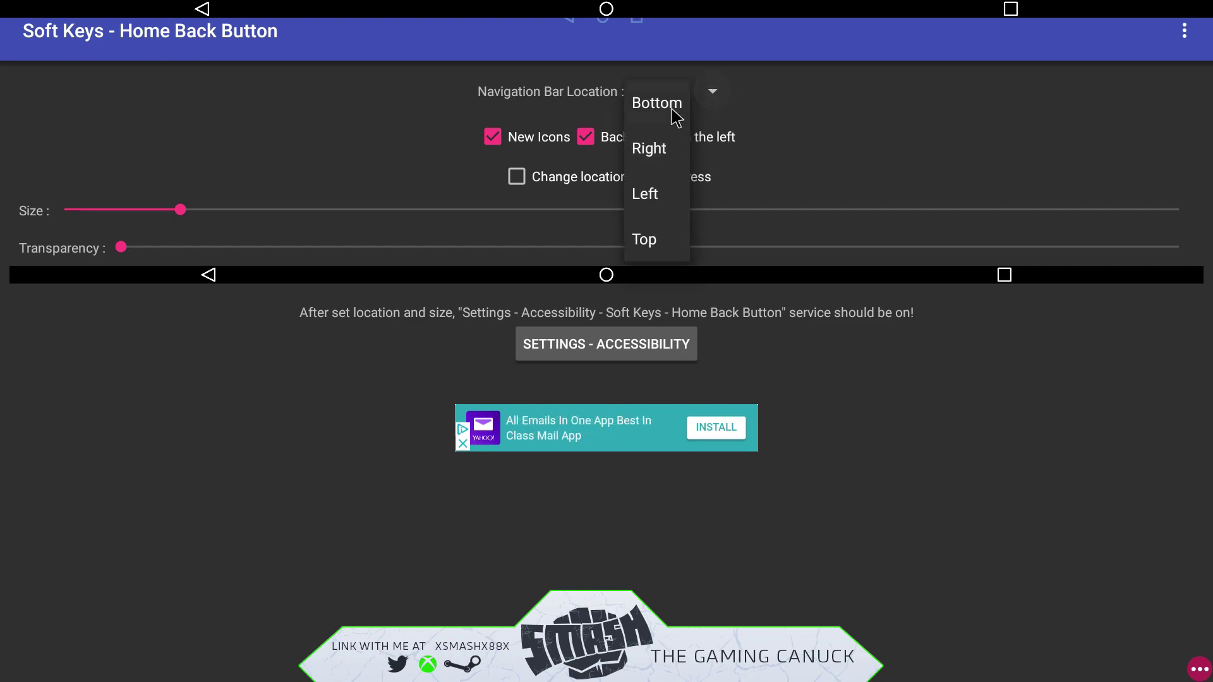
pyautogui.click(669, 107)
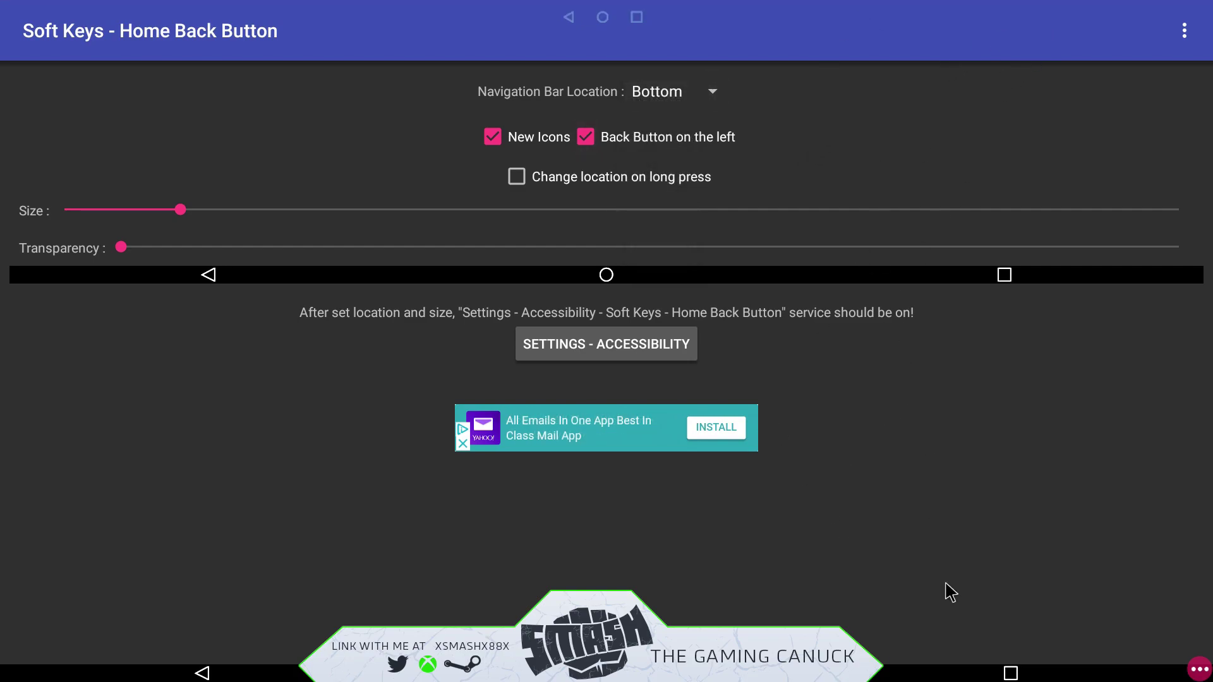
# Return home, launch StbEmu to play channel 152 MUCH HD, then bring up recent apps
pyautogui.hotkey('alt', 'Tab')
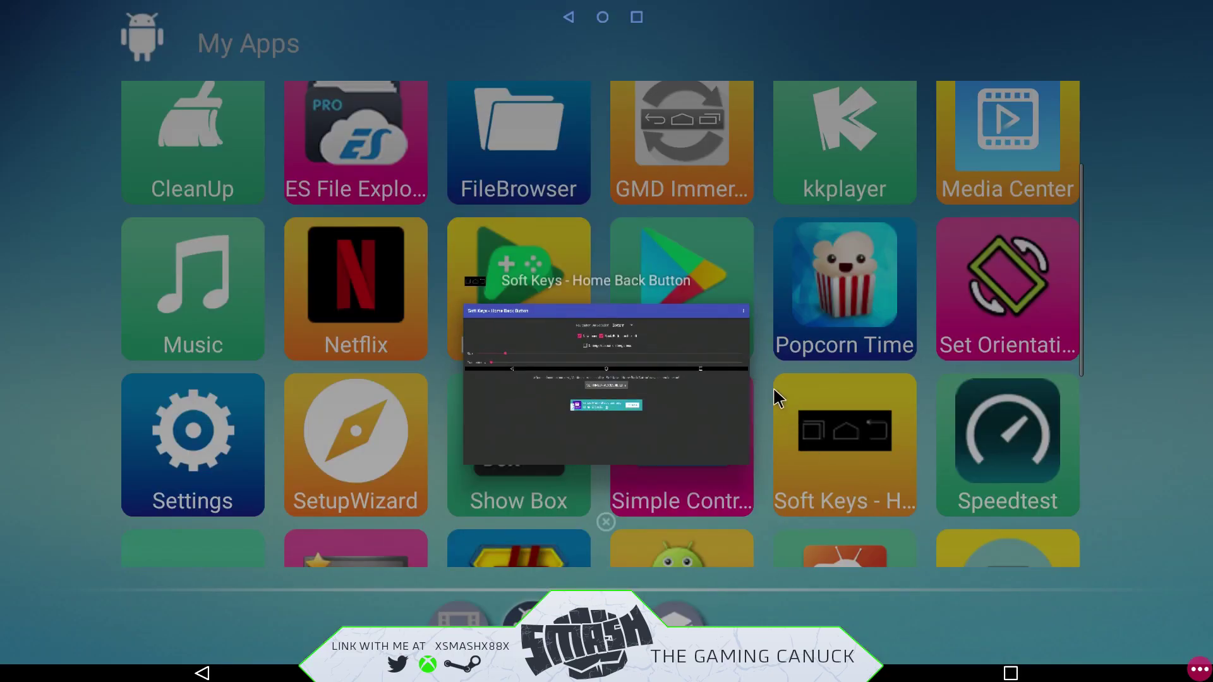
pyautogui.press('Escape')
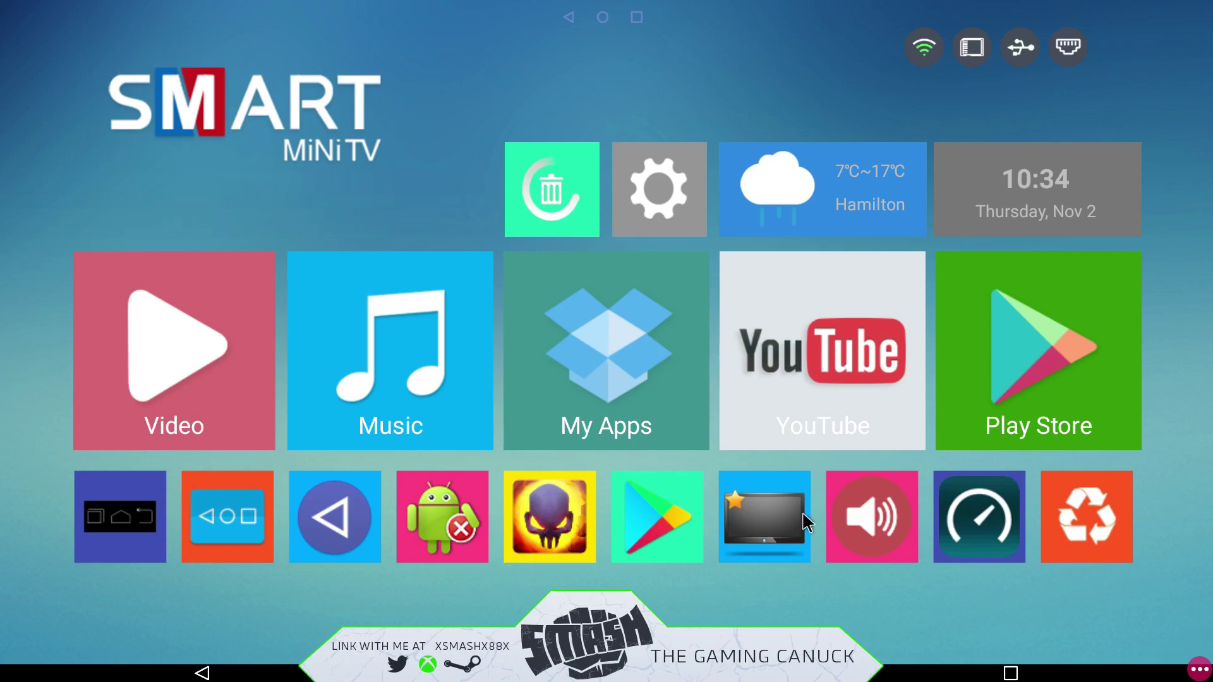
pyautogui.click(766, 531)
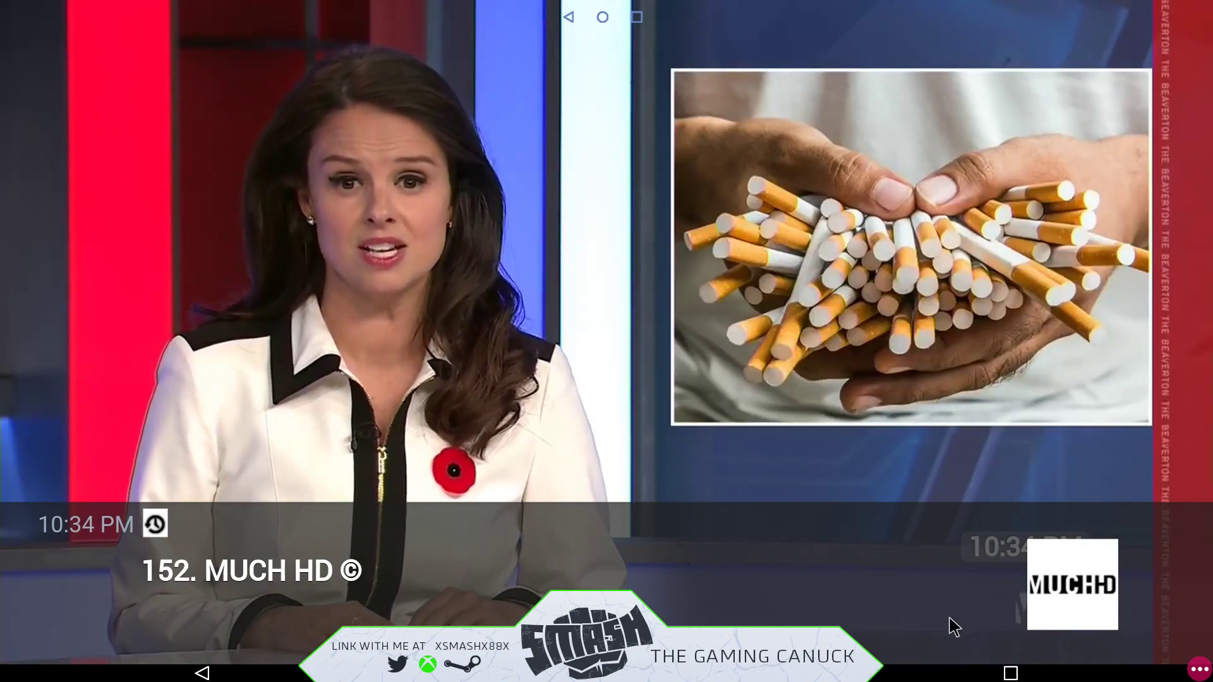
pyautogui.click(1010, 673)
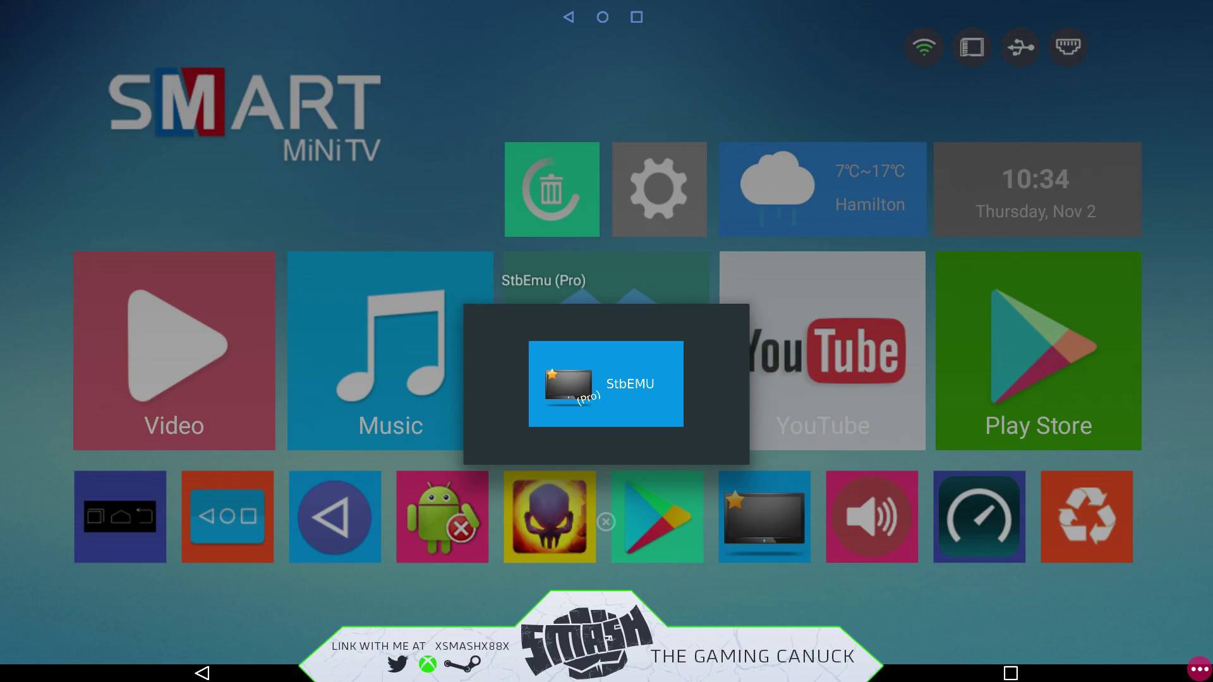
# Open Soft Keys - Home Back Button from My Apps and set Transparency to maximum
pyautogui.click(570, 282)
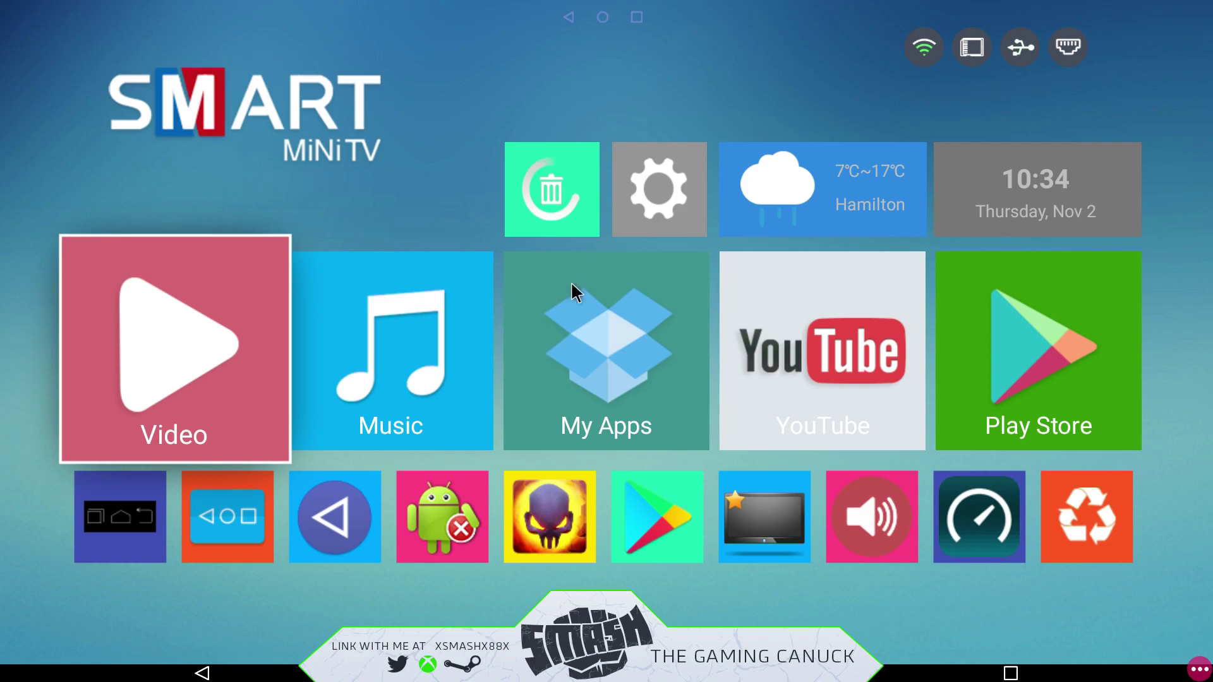
pyautogui.click(571, 363)
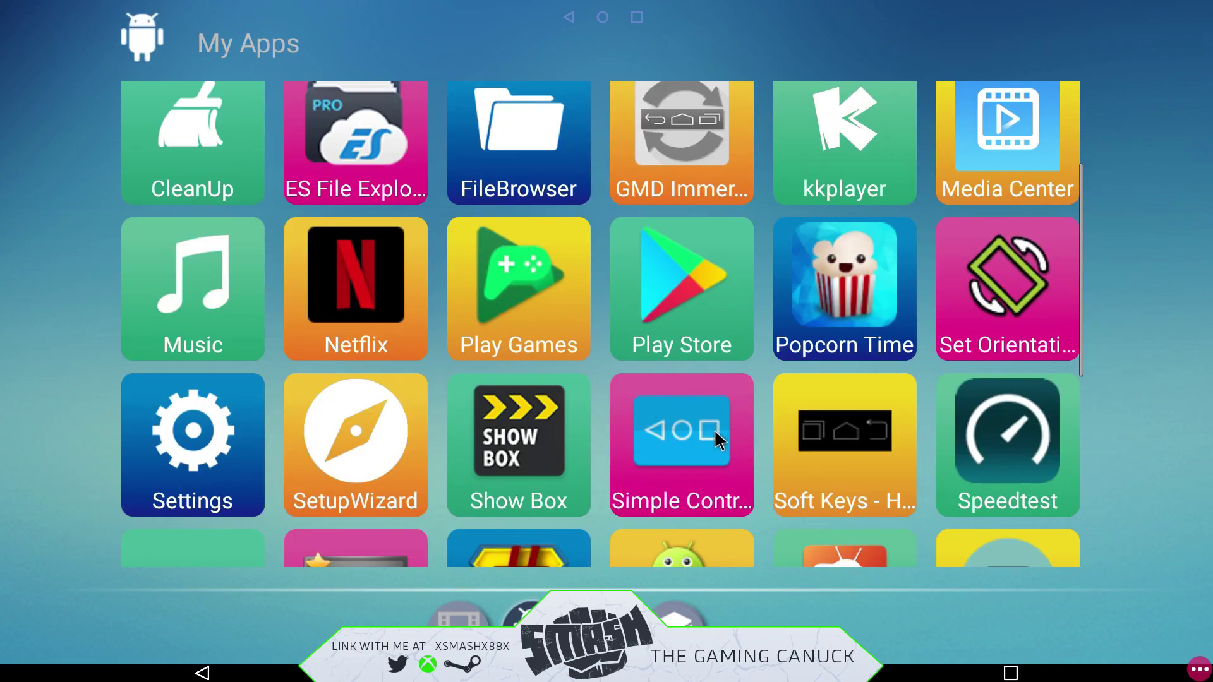
pyautogui.click(806, 445)
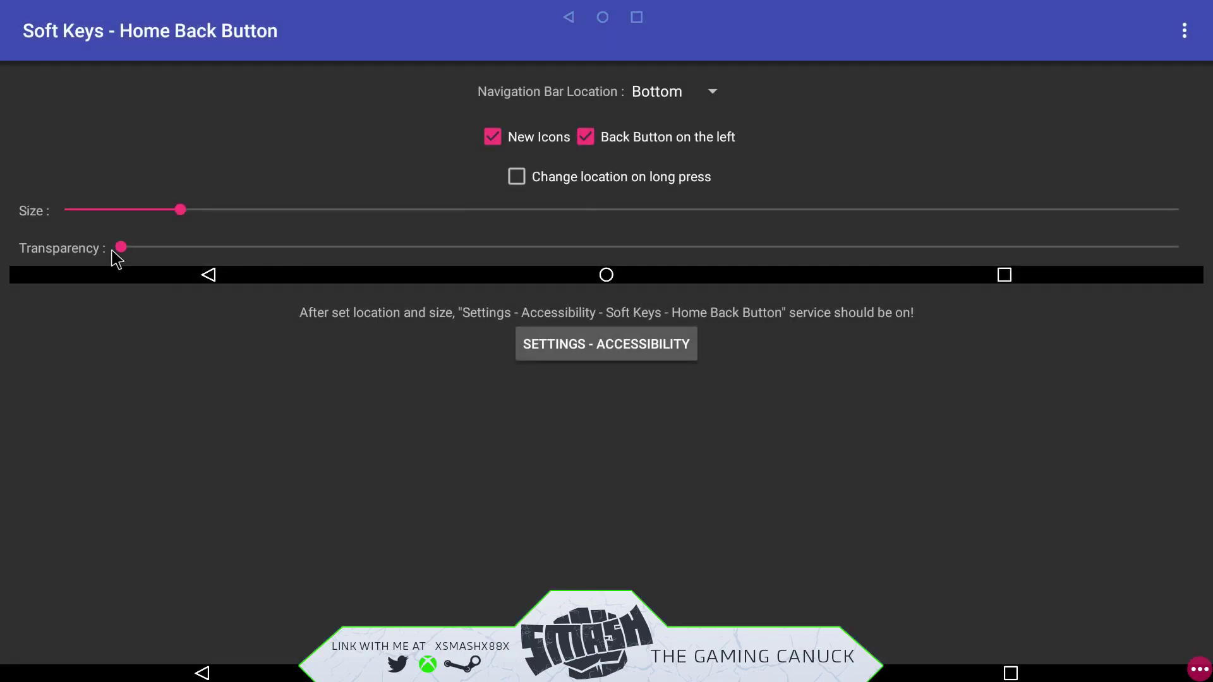
pyautogui.moveTo(118, 249); pyautogui.dragTo(1178, 247)
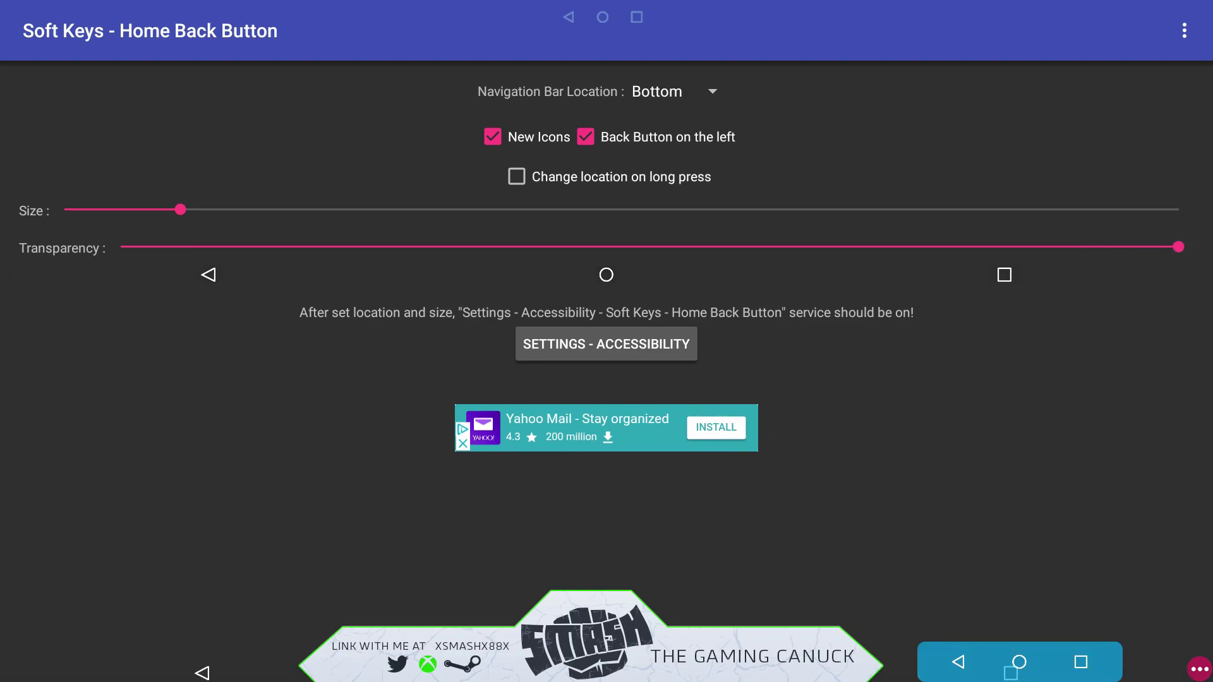
# Swipe the Soft Keys card out of recent apps and return to the home screen
pyautogui.click(1080, 661)
pyautogui.click(619, 377)
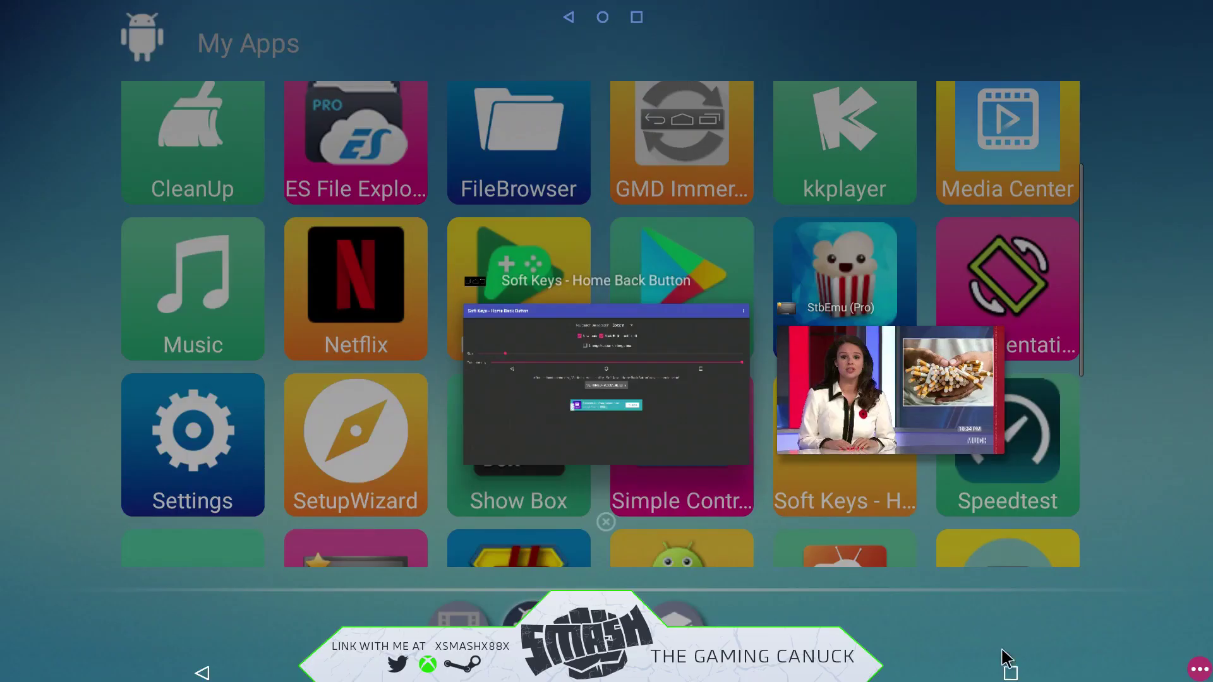
pyautogui.moveTo(607, 386); pyautogui.dragTo(821, 386)
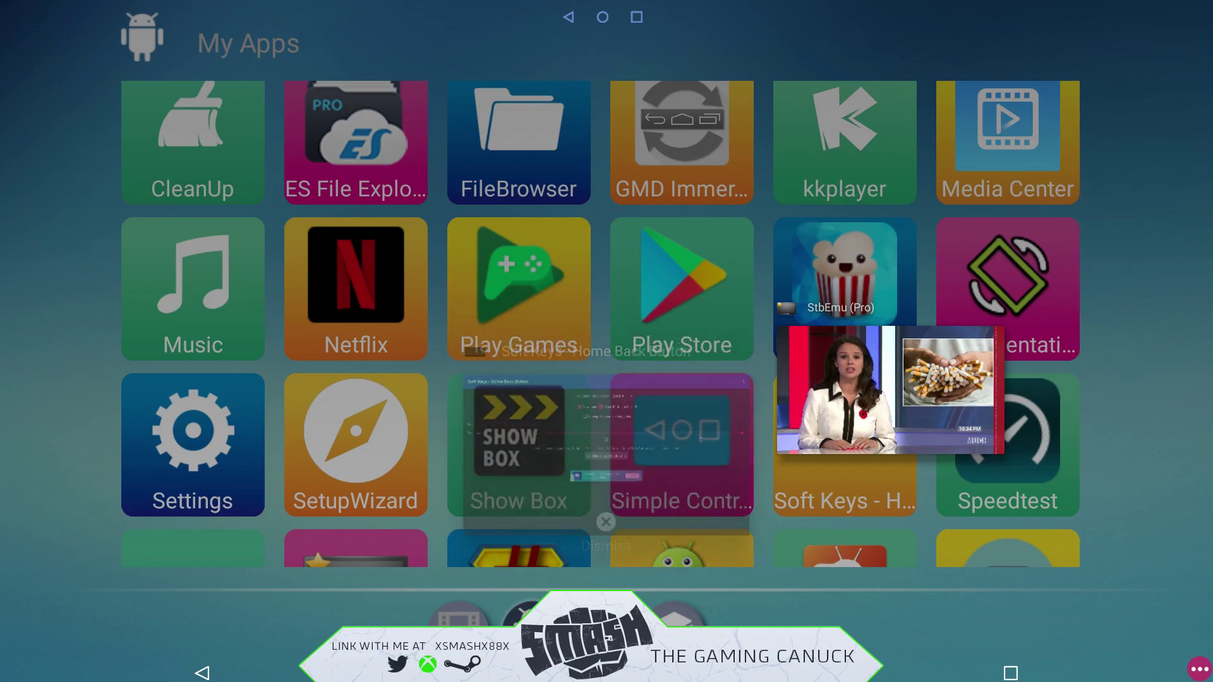
pyautogui.press('Escape')
pyautogui.press('Escape')
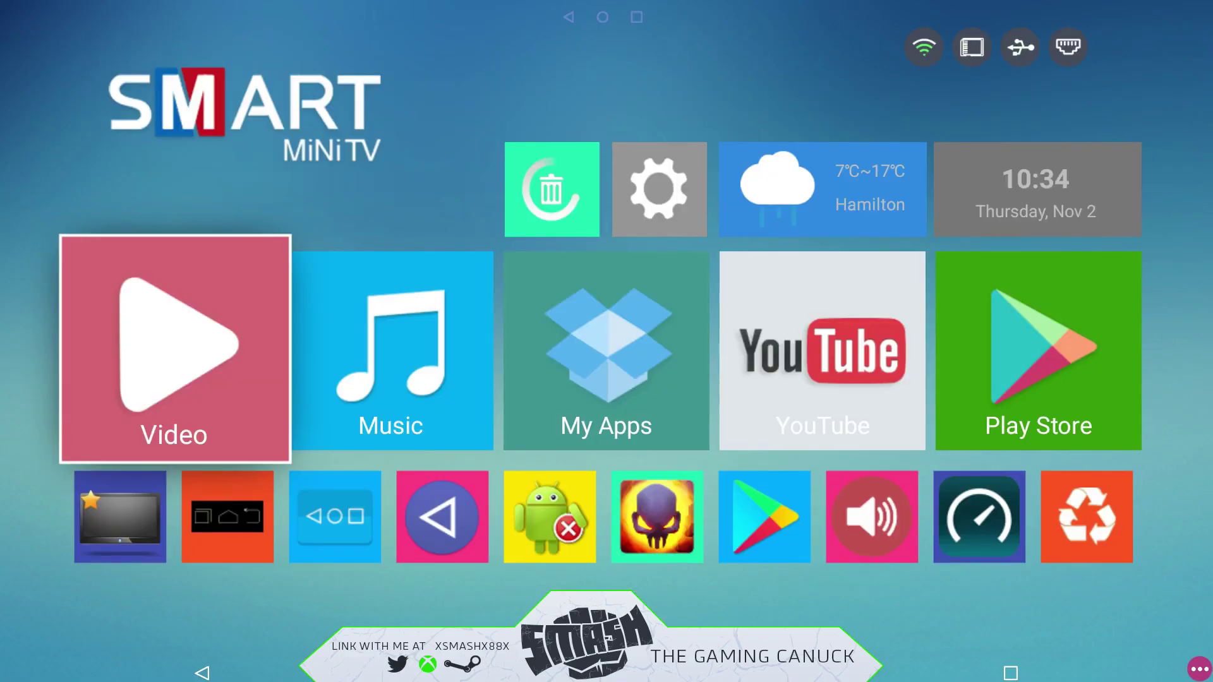
# Launch kkplayer from the top of the My Apps grid
pyautogui.click(634, 354)
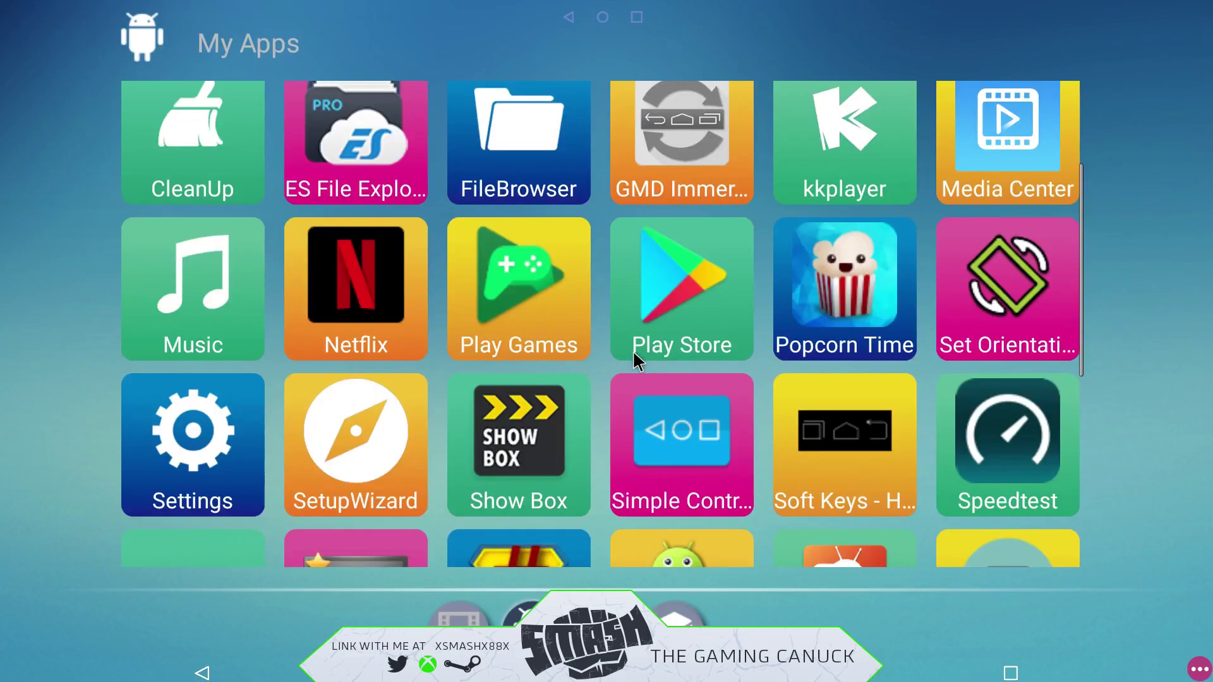
pyautogui.scroll(3, 1082, 392)
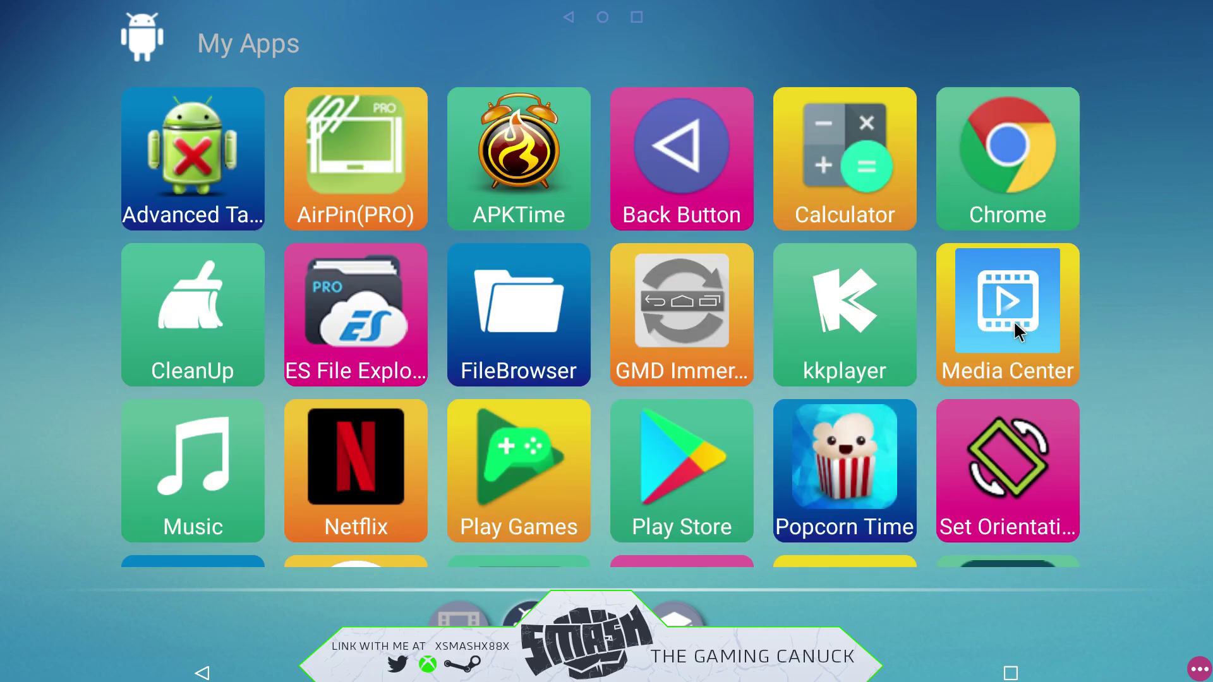
pyautogui.click(853, 294)
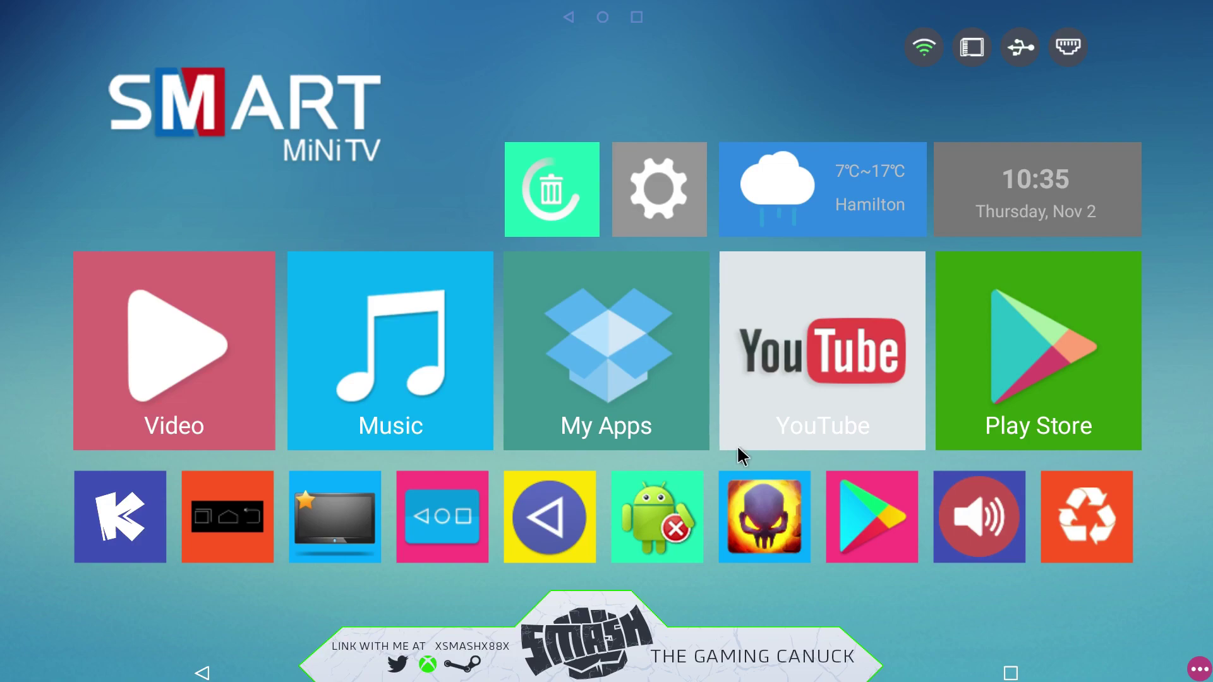
# Confirm recent apps shows 'No recent items', then run the cleaner tile's memory boost
pyautogui.click(1011, 672)
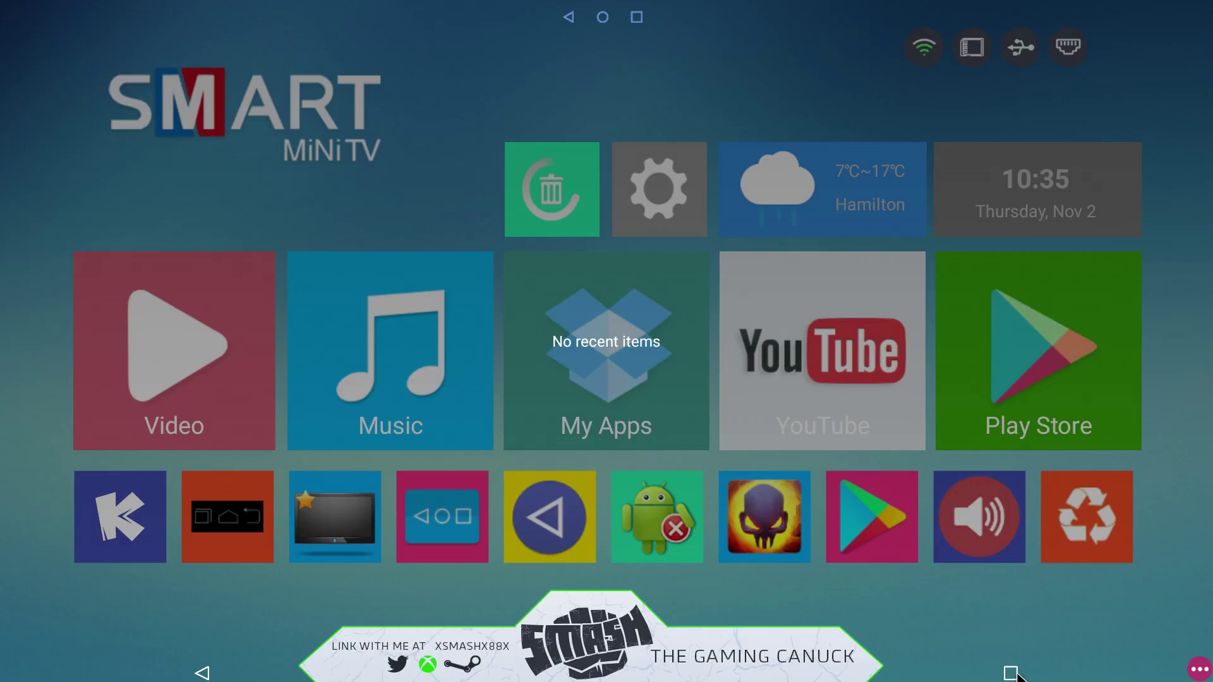
pyautogui.click(586, 564)
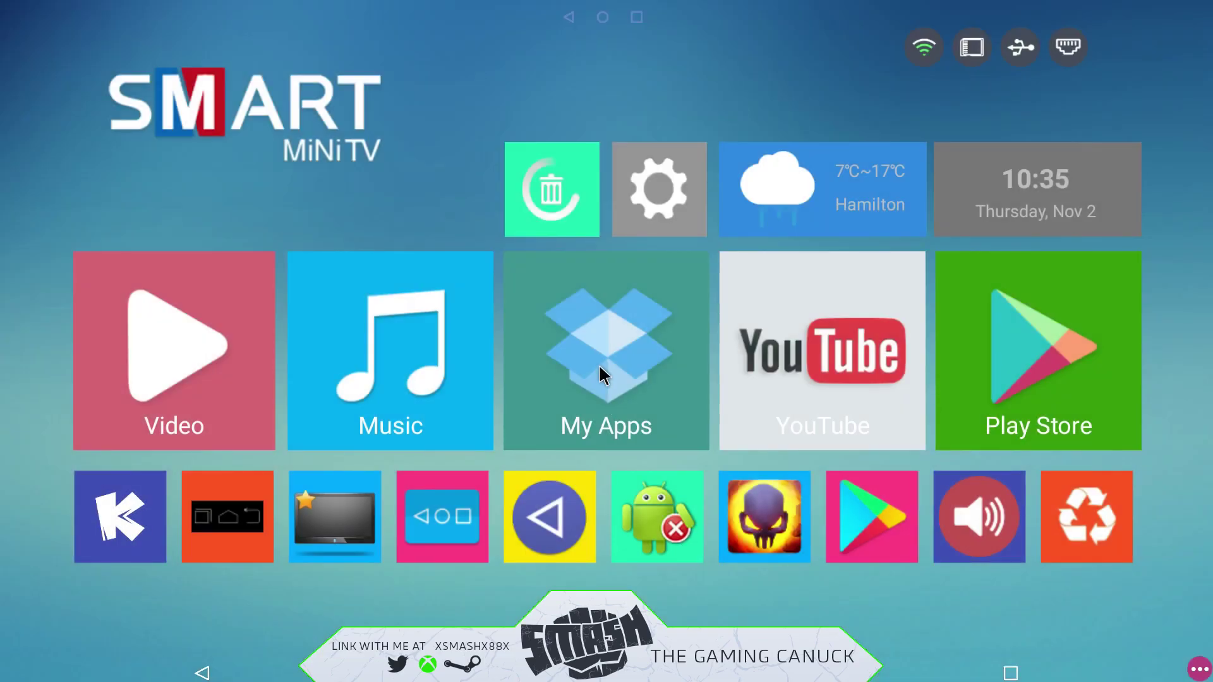
pyautogui.click(582, 199)
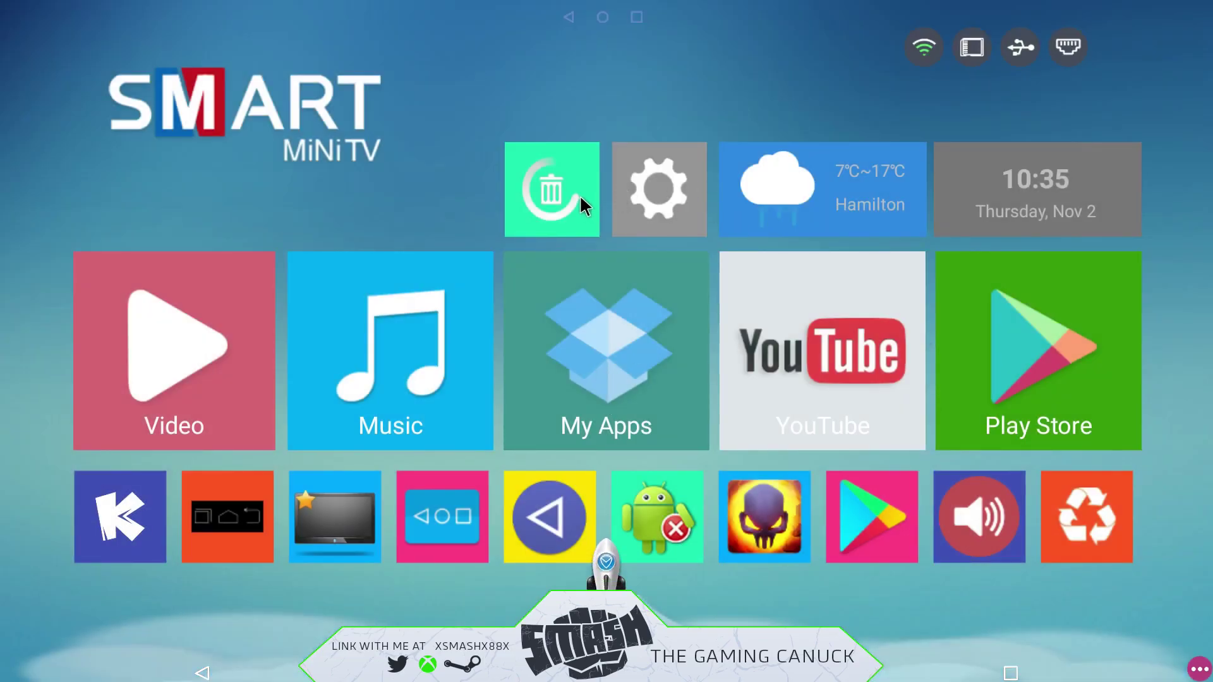